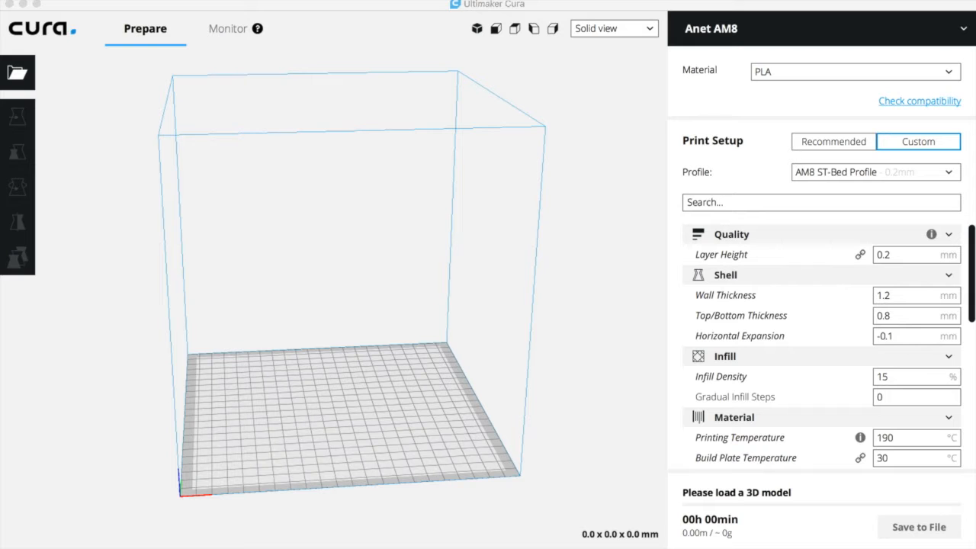
# Step: Look through the Printers, Materials, Profiles and Settings pages of the preferences and close them
pyautogui.click(61, 1)
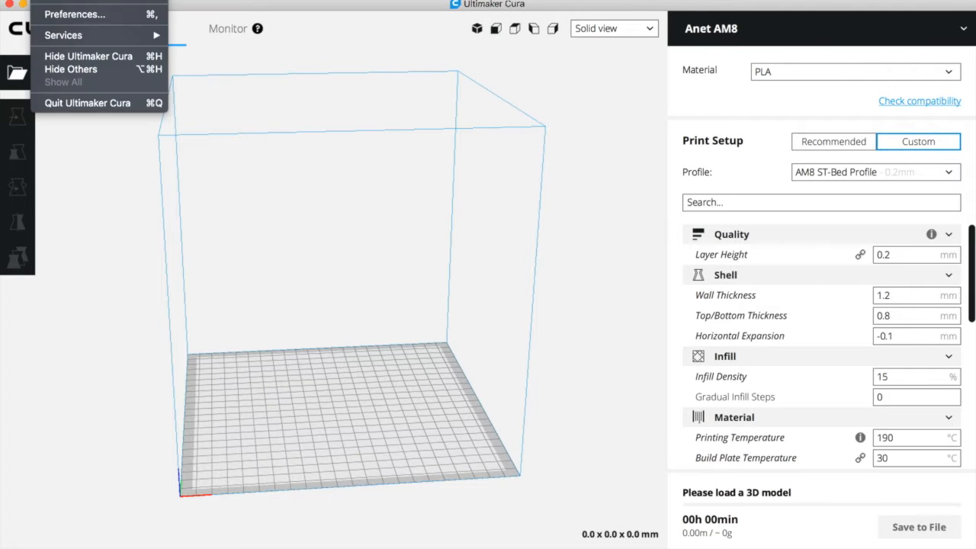
pyautogui.click(64, 16)
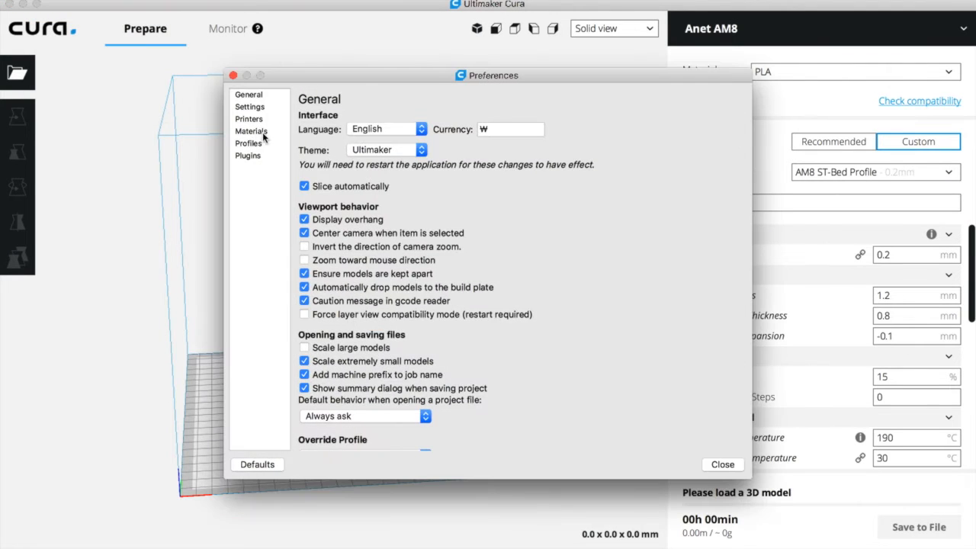
pyautogui.click(250, 120)
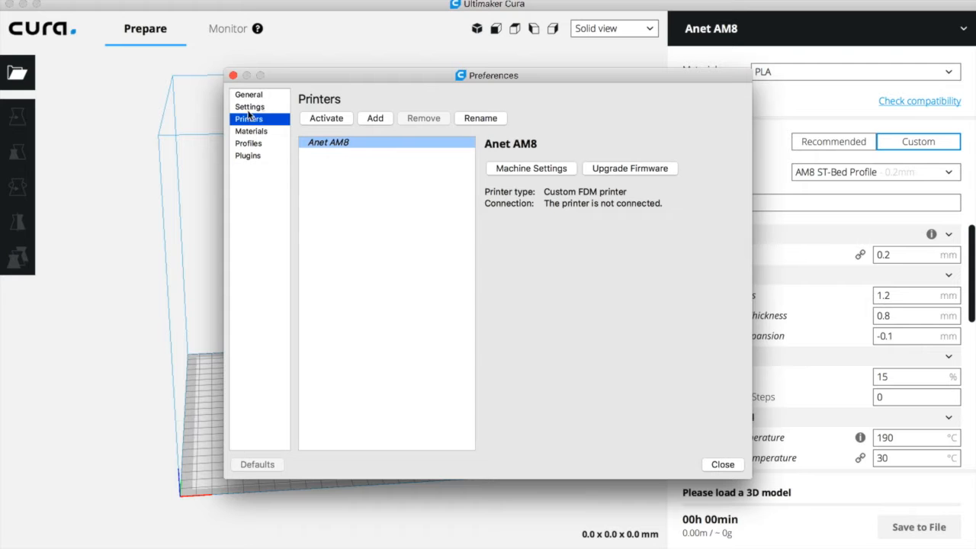
pyautogui.click(252, 132)
pyautogui.click(248, 143)
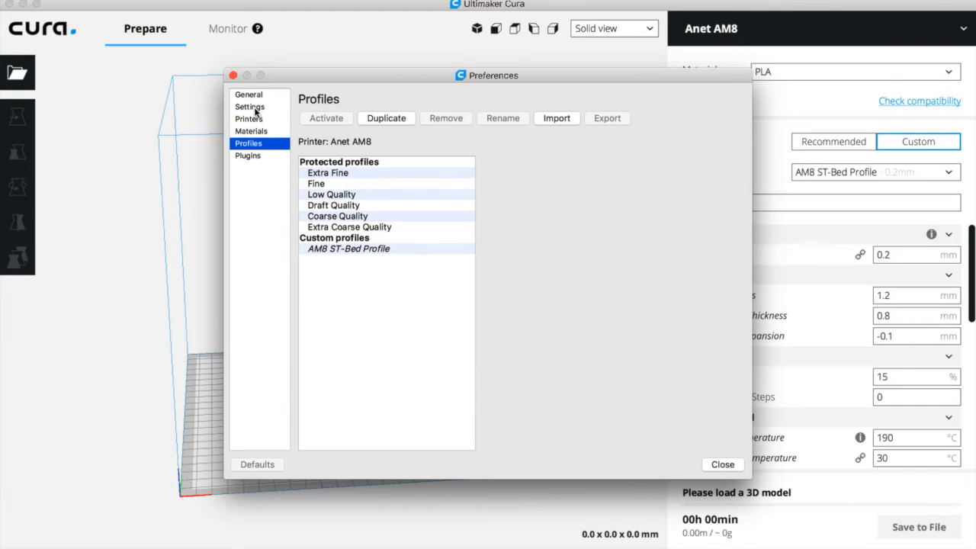
pyautogui.click(250, 107)
pyautogui.click(233, 75)
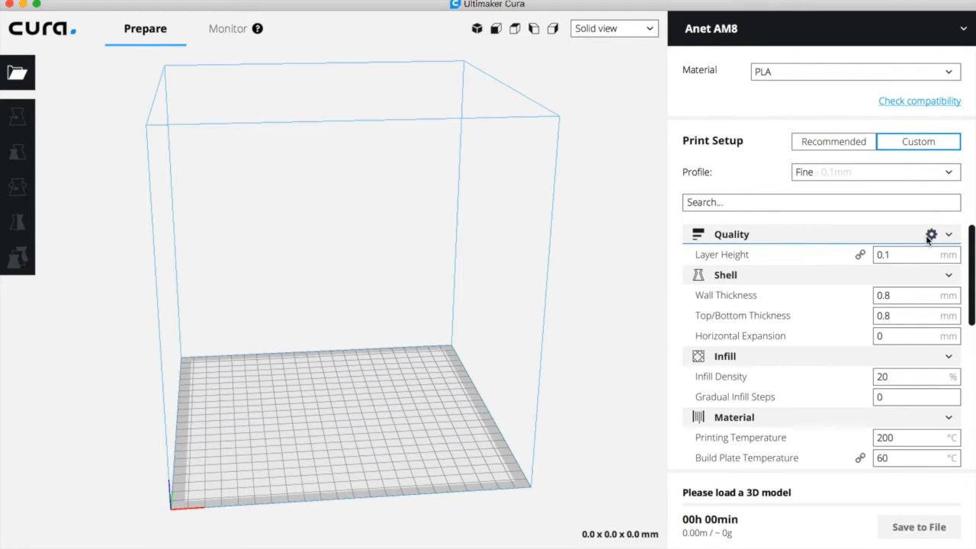
# Step: Open the setting visibility preferences, with the Quality through Travel categories collapsed and the window moved clear of the print settings
pyautogui.click(931, 235)
pyautogui.scroll(-3, 396, 292)
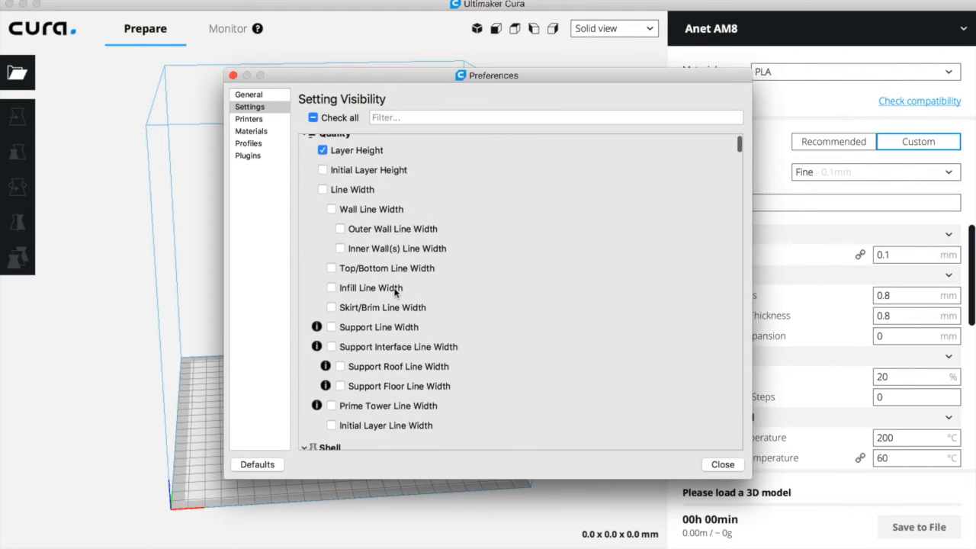
pyautogui.scroll(3, 396, 292)
pyautogui.click(304, 150)
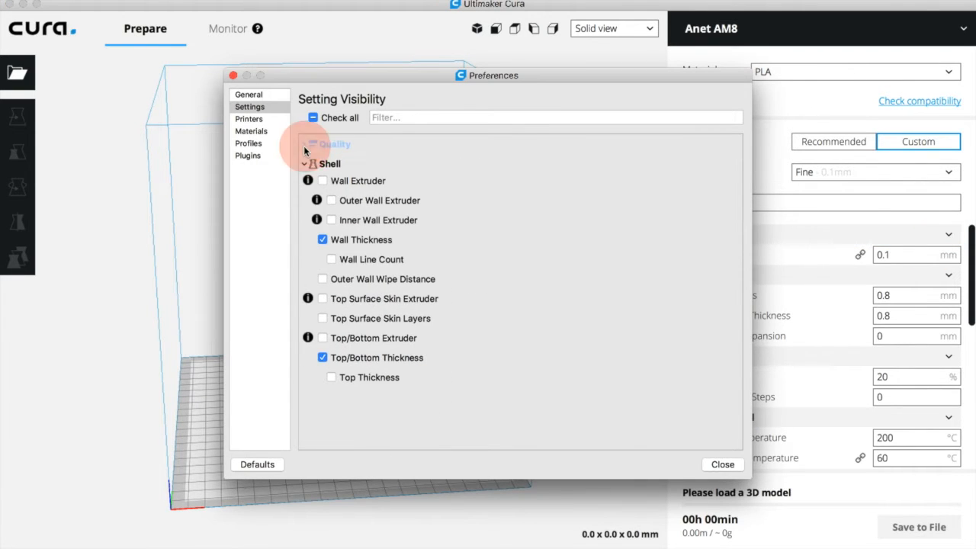
pyautogui.click(304, 168)
pyautogui.click(304, 184)
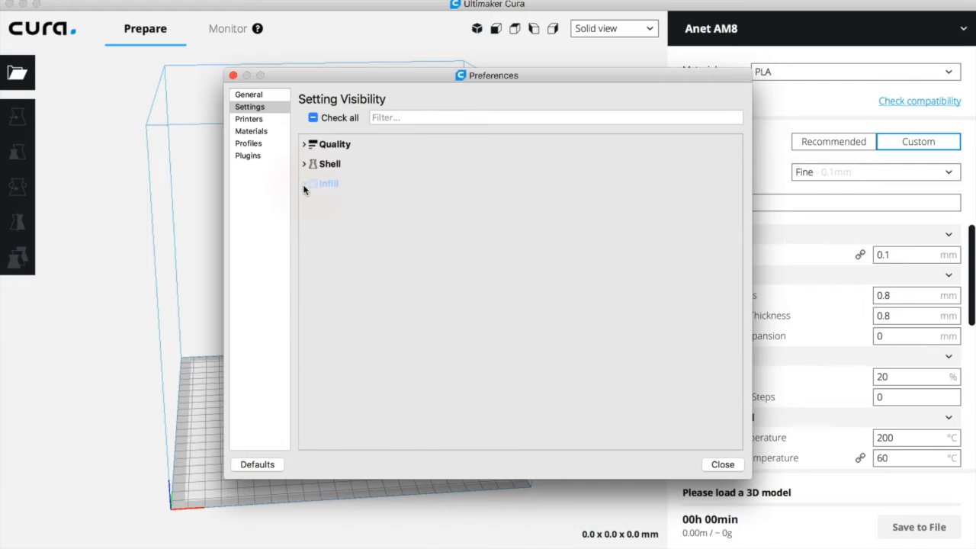
pyautogui.click(304, 203)
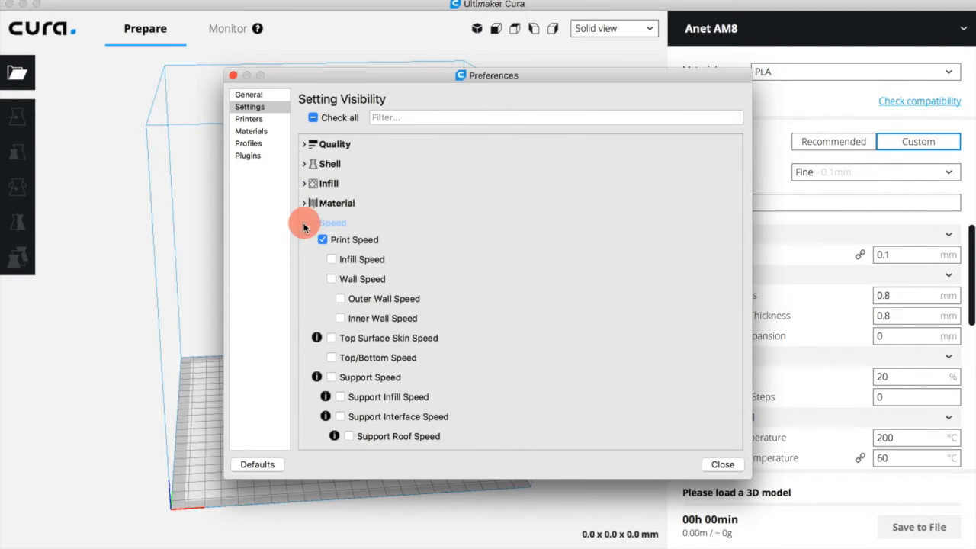
pyautogui.click(303, 223)
pyautogui.click(304, 243)
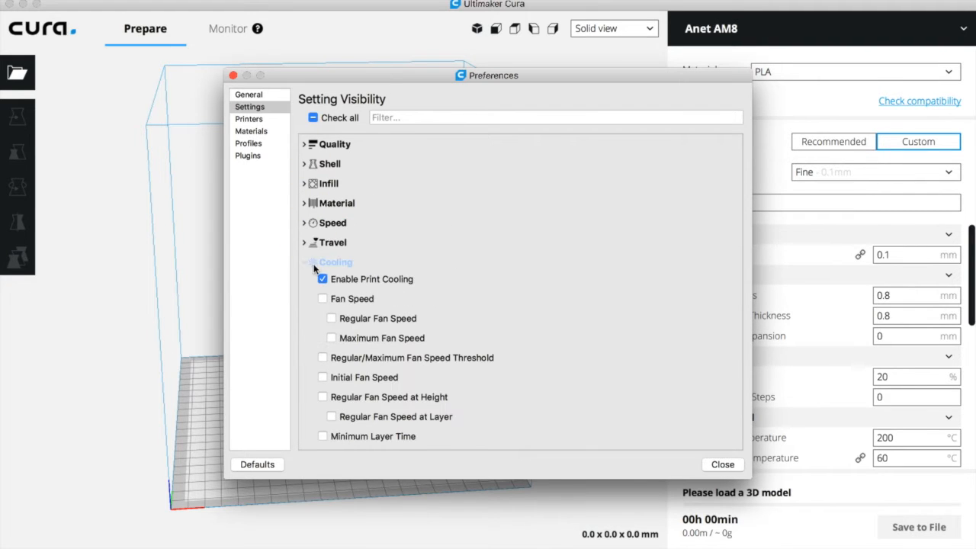
pyautogui.moveTo(608, 82); pyautogui.dragTo(503, 62)
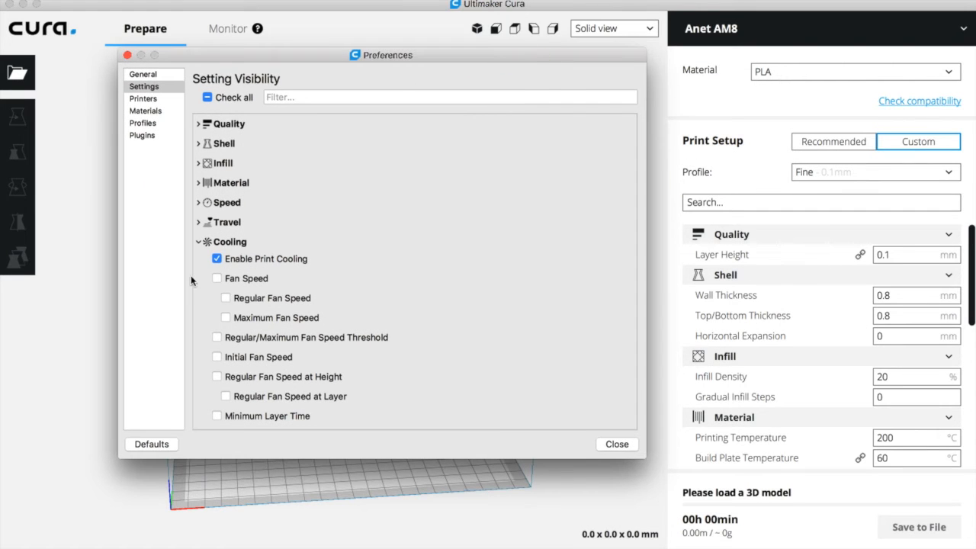
# Step: Try showing the Fan Speed and Regular Fan Speed settings and hide both again
pyautogui.click(217, 278)
pyautogui.click(226, 298)
pyautogui.click(217, 276)
pyautogui.click(224, 297)
# Step: In the Shell category, show Wall Extruder, Wall Line Count, Outer Wall Wipe Distance, Top Surface Skin Layers, Top Thickness, Top Layers and Bottom Thickness
pyautogui.click(197, 144)
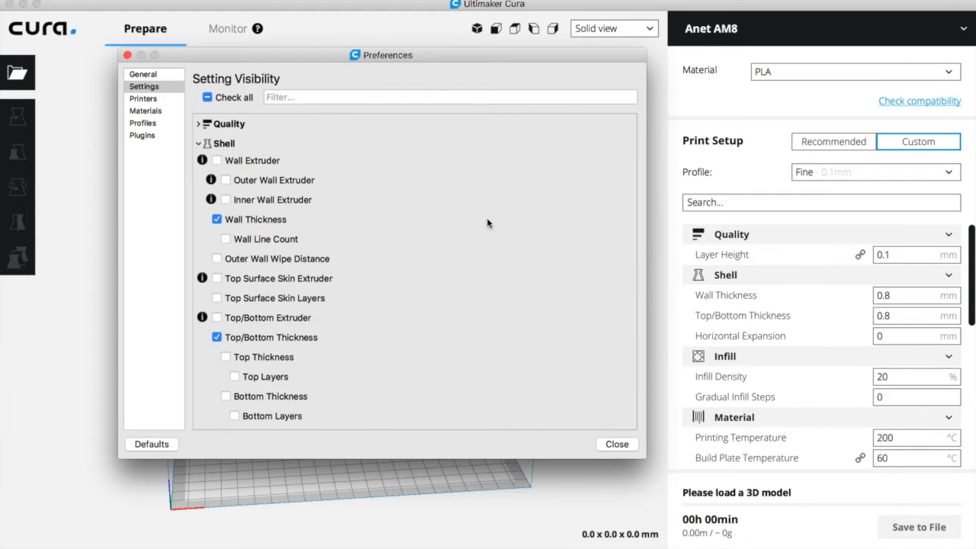
pyautogui.click(218, 161)
pyautogui.click(226, 240)
pyautogui.click(217, 260)
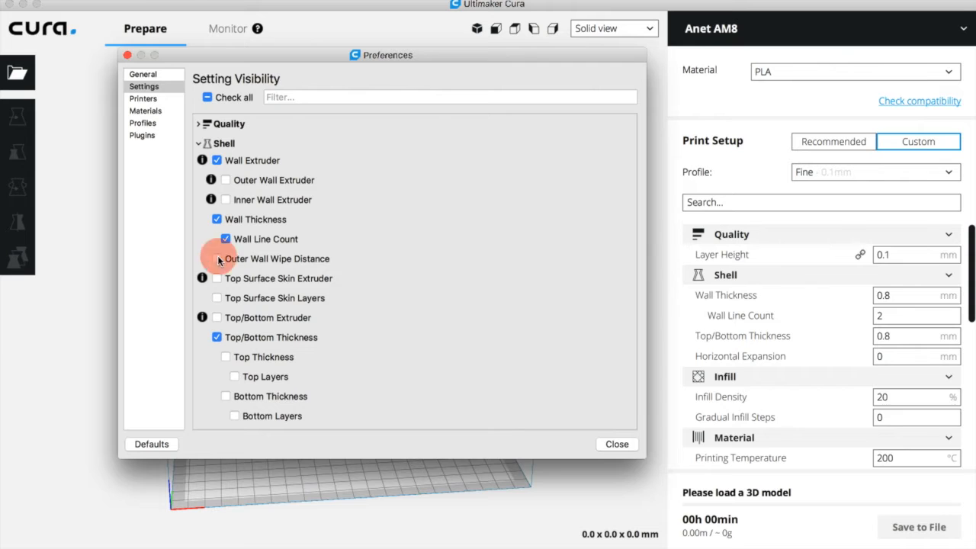
pyautogui.click(217, 298)
pyautogui.click(226, 357)
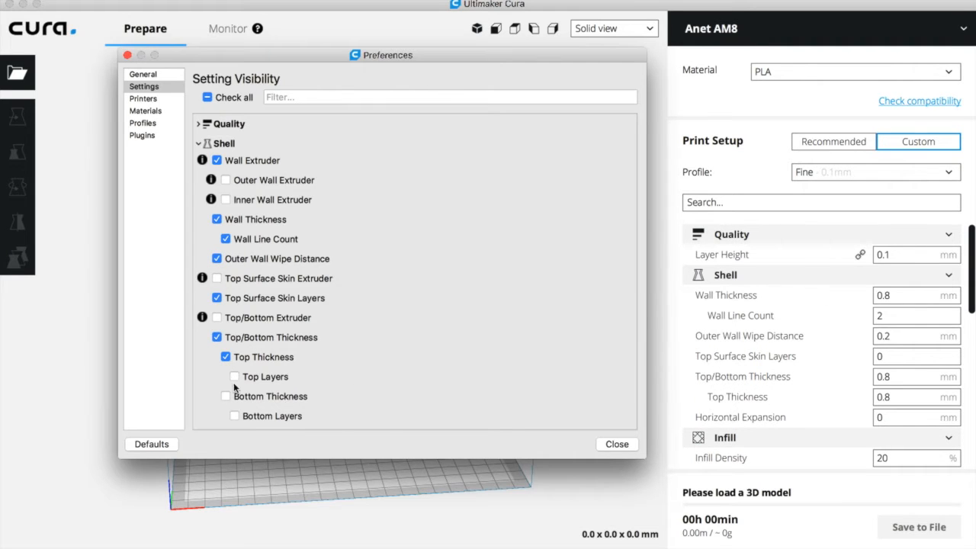
pyautogui.click(234, 376)
pyautogui.click(225, 396)
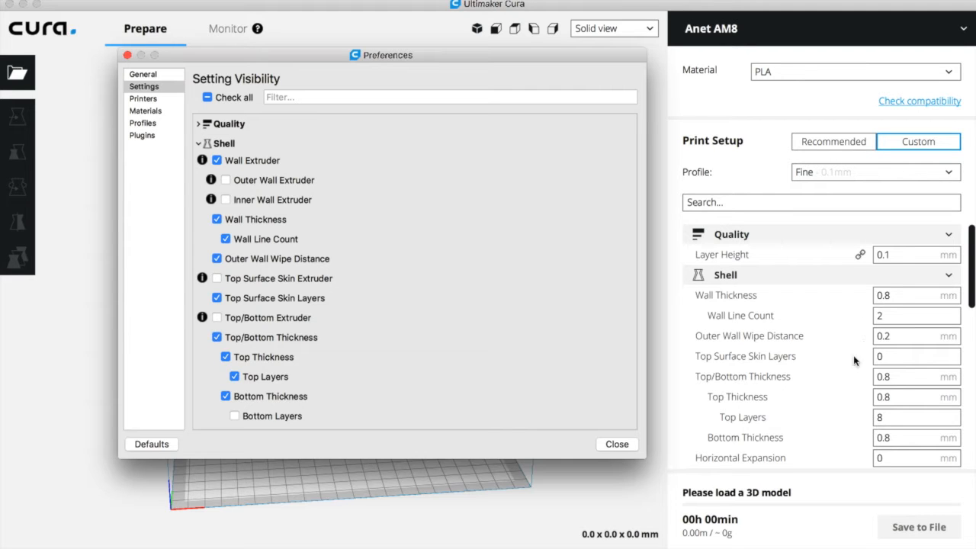
# Step: Also show the Shell settings Bottom Layers, Top/Bottom Pattern, Bottom Pattern Initial Layer, Top/Bottom Line Directions and Outer Wall Inset
pyautogui.scroll(-3, 236, 331)
pyautogui.click(234, 324)
pyautogui.click(216, 343)
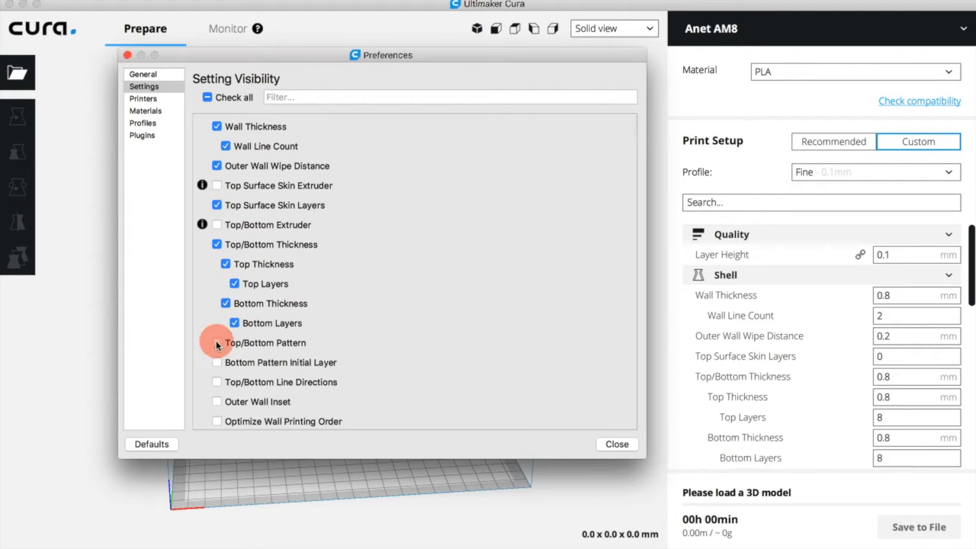
pyautogui.click(217, 363)
pyautogui.click(216, 382)
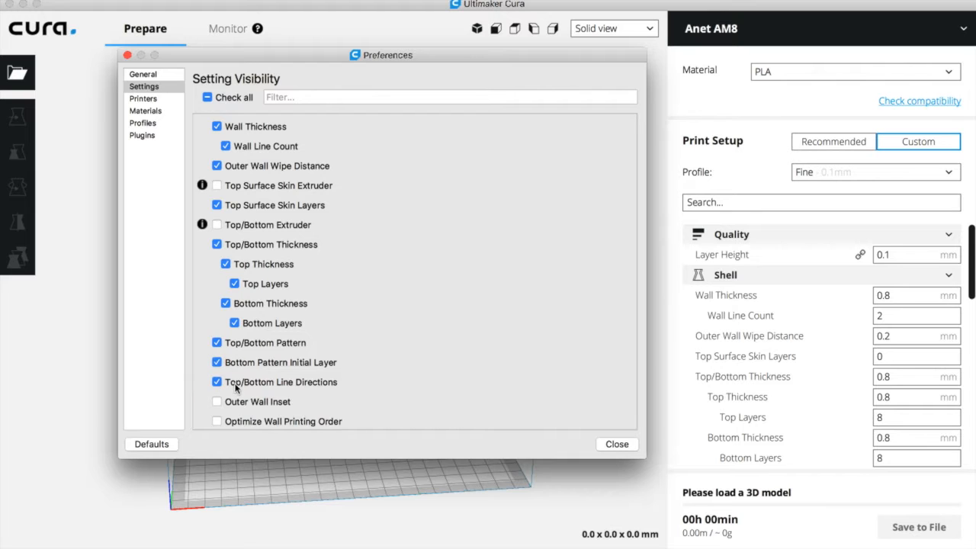
pyautogui.click(217, 402)
# Step: Make every setting visible at once and hide them all again
pyautogui.click(207, 97)
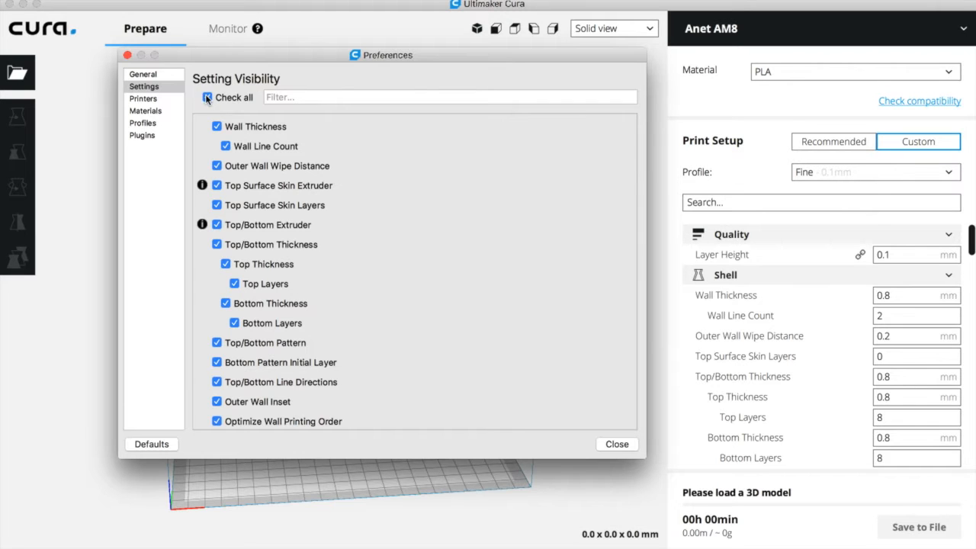
pyautogui.click(207, 97)
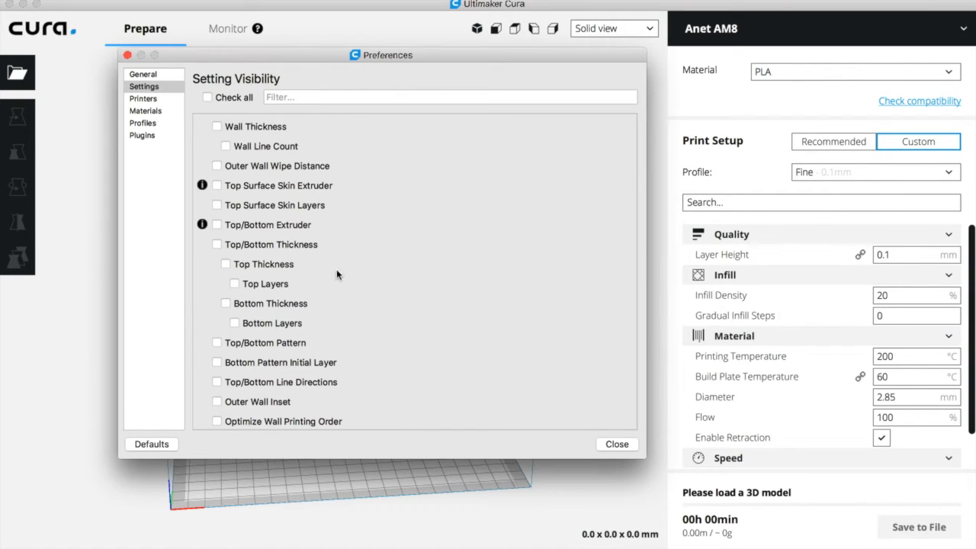
# Step: Show only Layer Height in the Quality category and clear the visibility of all settings again
pyautogui.scroll(3, 295, 252)
pyautogui.scroll(2, 294, 250)
pyautogui.click(200, 123)
pyautogui.click(218, 141)
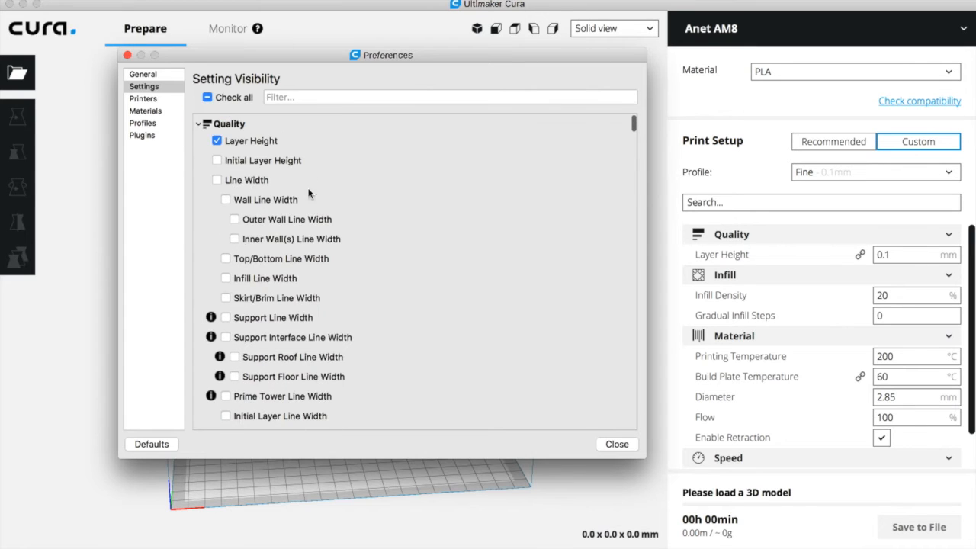
pyautogui.click(207, 98)
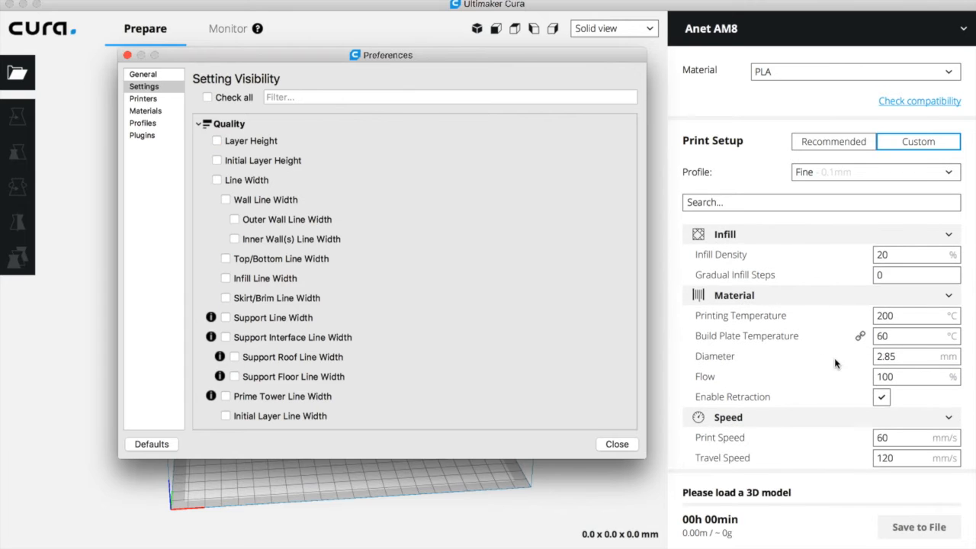
# Step: Restore the default setting visibility and close the preferences
pyautogui.scroll(-5, 262, 356)
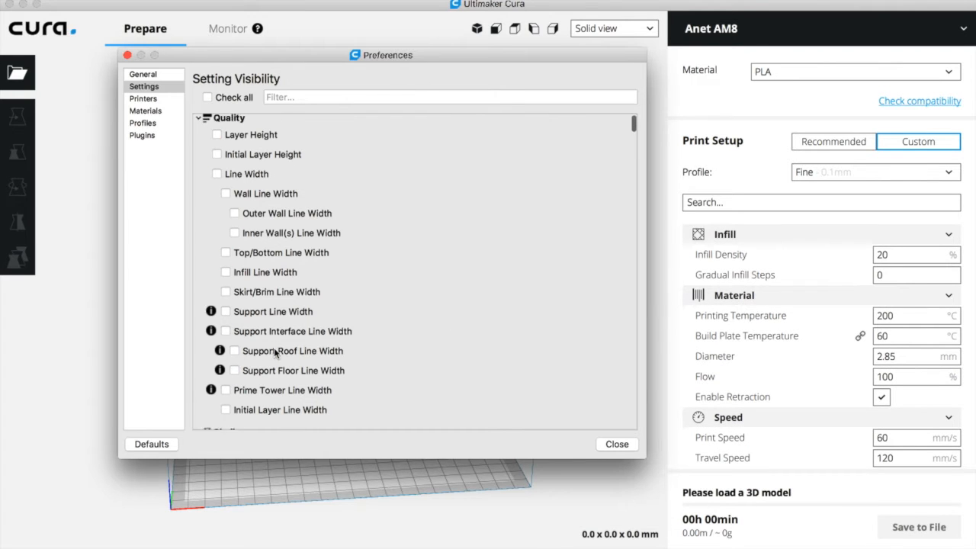
pyautogui.click(152, 444)
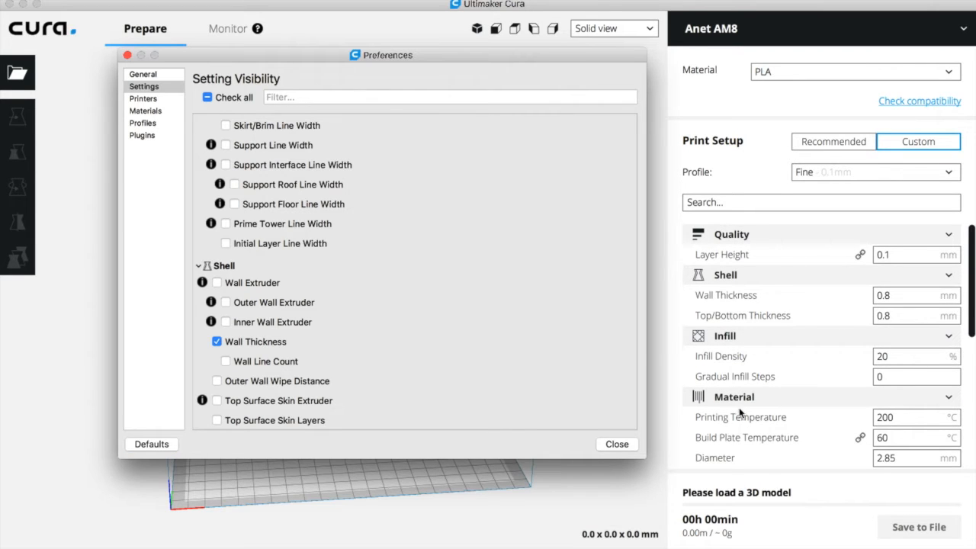
pyautogui.click(613, 444)
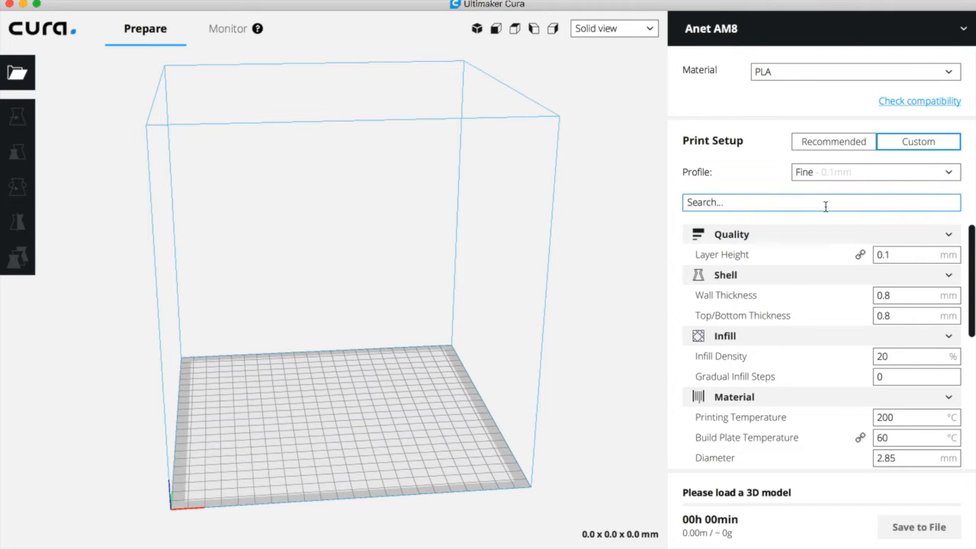
# Step: Load money_cat_fill.stl from the downloads folder onto the build plate
pyautogui.moveTo(713, 255)
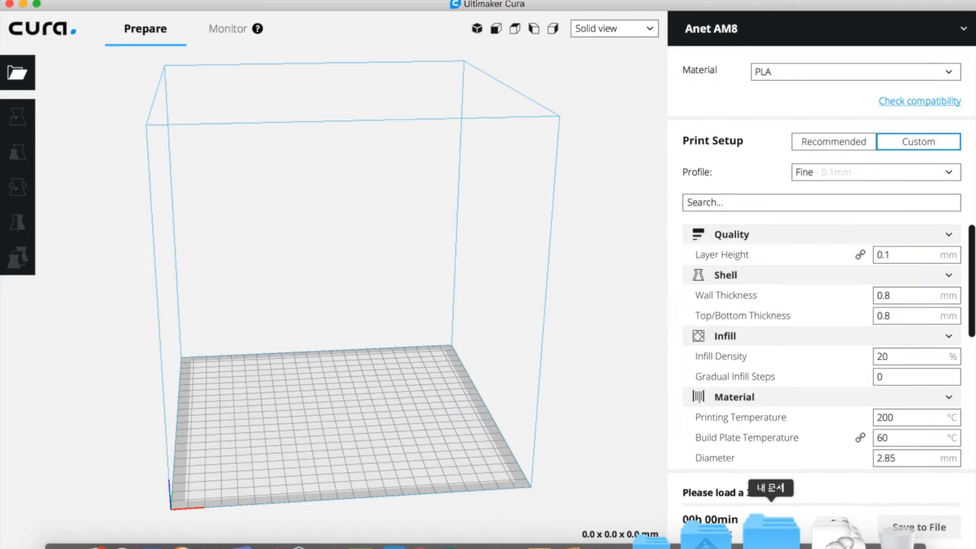
pyautogui.click(806, 477)
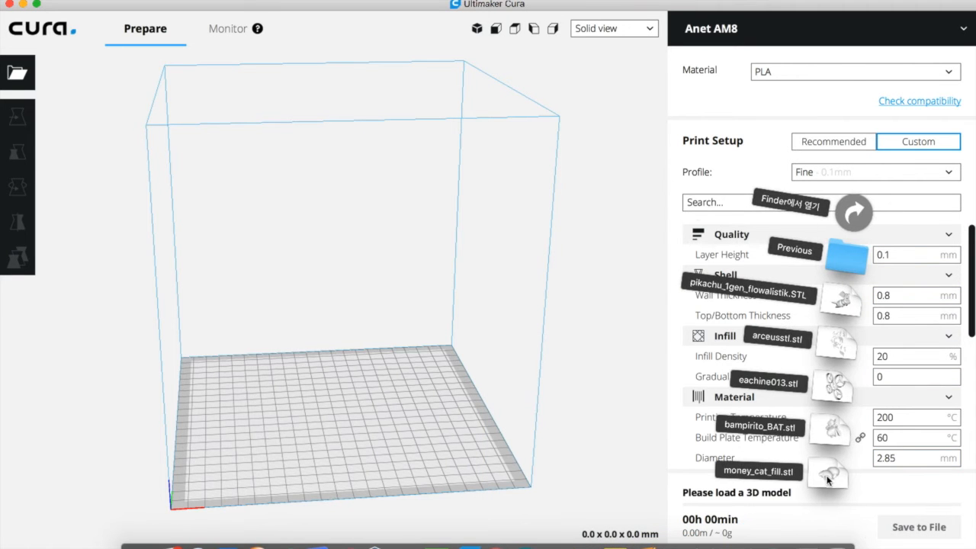
pyautogui.moveTo(829, 480); pyautogui.dragTo(298, 413)
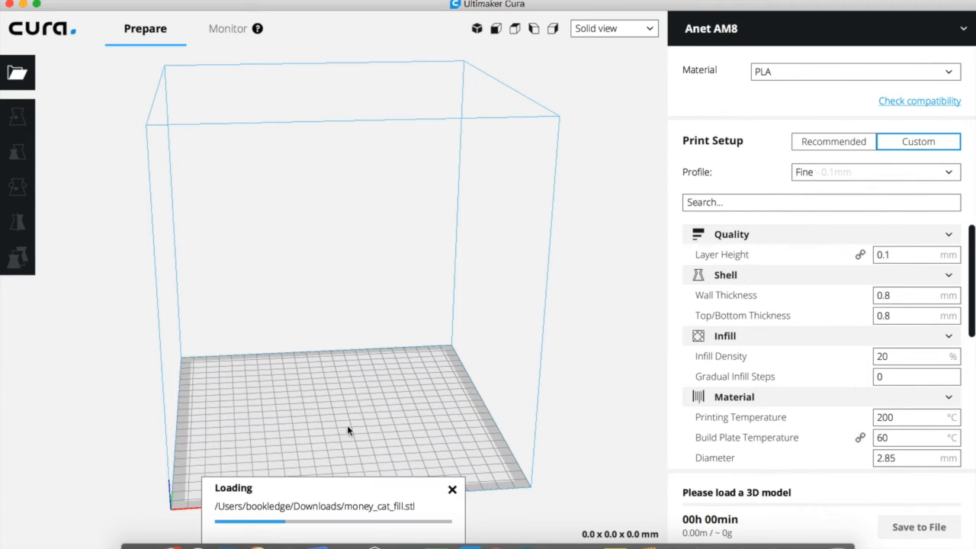
pyautogui.click(336, 446)
pyautogui.click(287, 443)
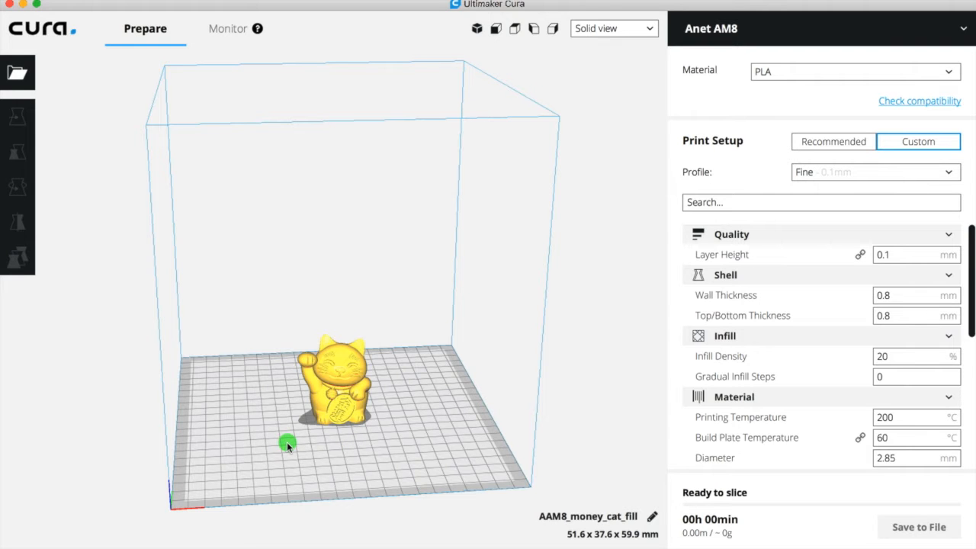
# Step: Examine the cat model on the build plate up close and from several angles
pyautogui.moveTo(347, 441); pyautogui.dragTo(354, 317, button='right')
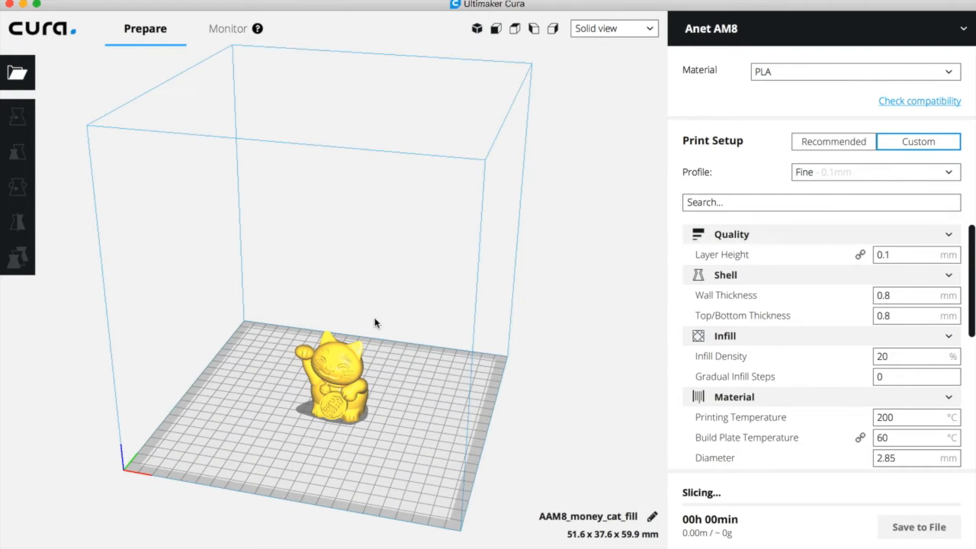
pyautogui.scroll(3, 334, 402)
pyautogui.click(333, 402)
pyautogui.scroll(5, 358, 337)
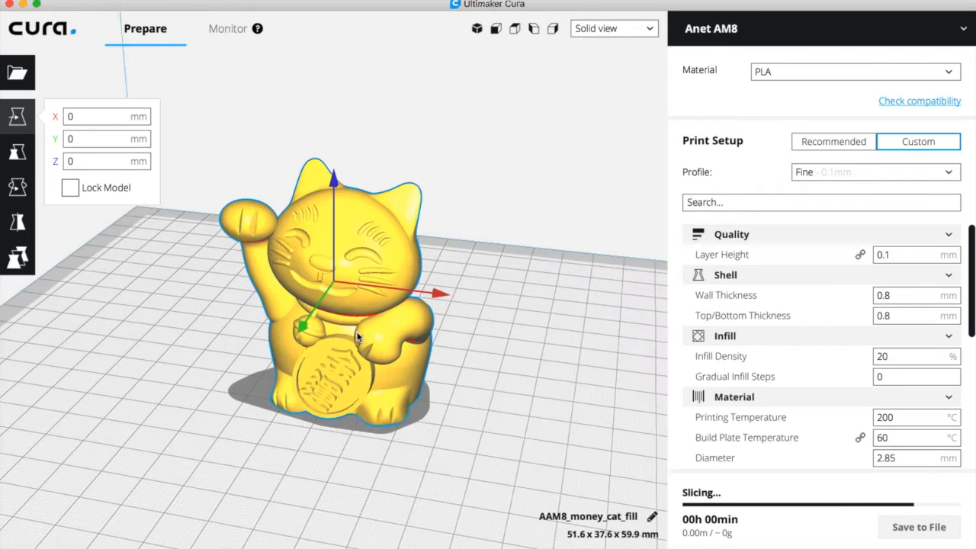
pyautogui.click(508, 313)
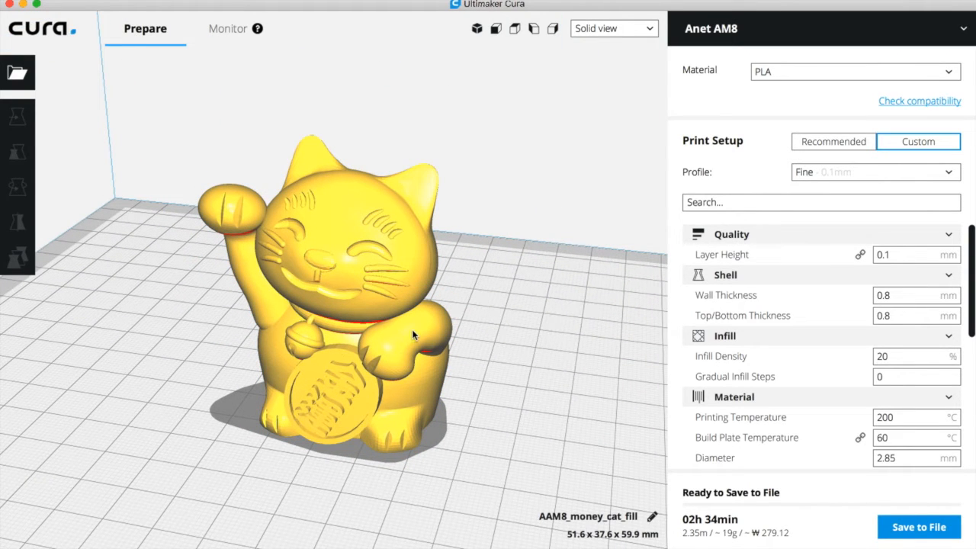
pyautogui.moveTo(473, 416); pyautogui.dragTo(466, 453, button='right')
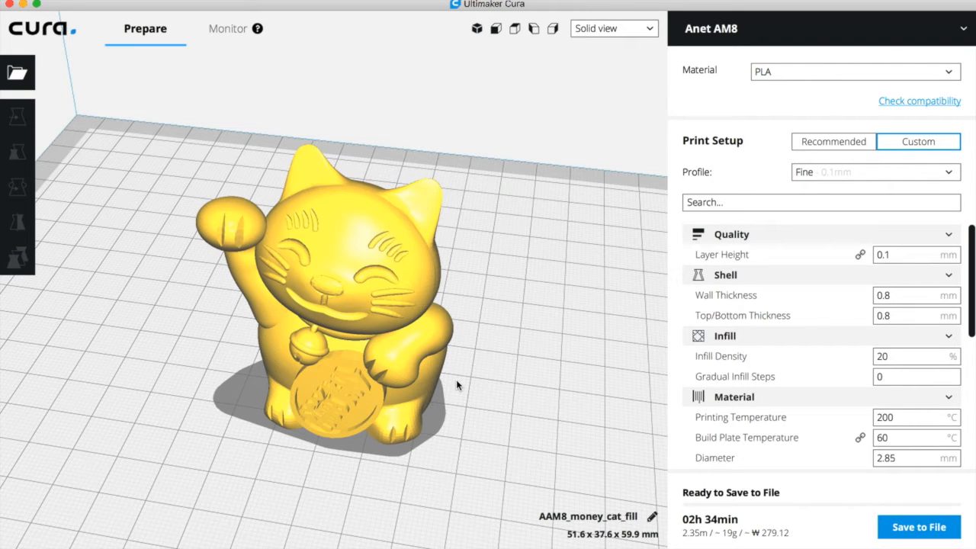
# Step: Display the sliced cat in Layer view and examine its shell up close
pyautogui.click(653, 32)
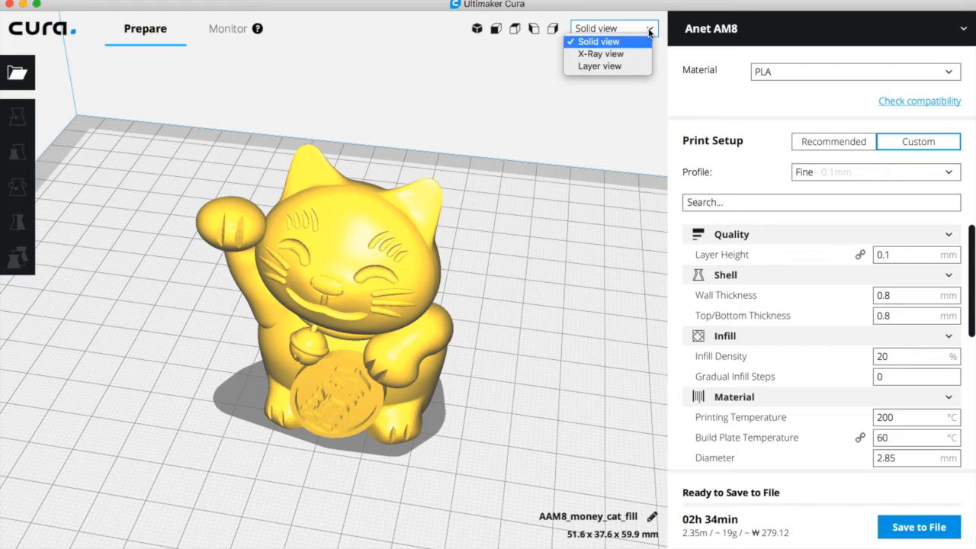
pyautogui.click(583, 68)
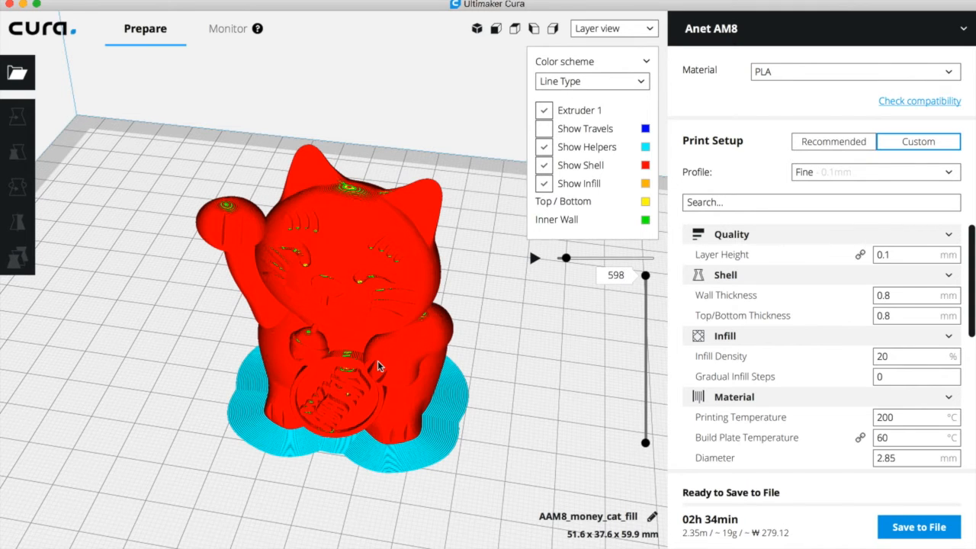
pyautogui.scroll(3, 378, 361)
pyautogui.scroll(2, 378, 362)
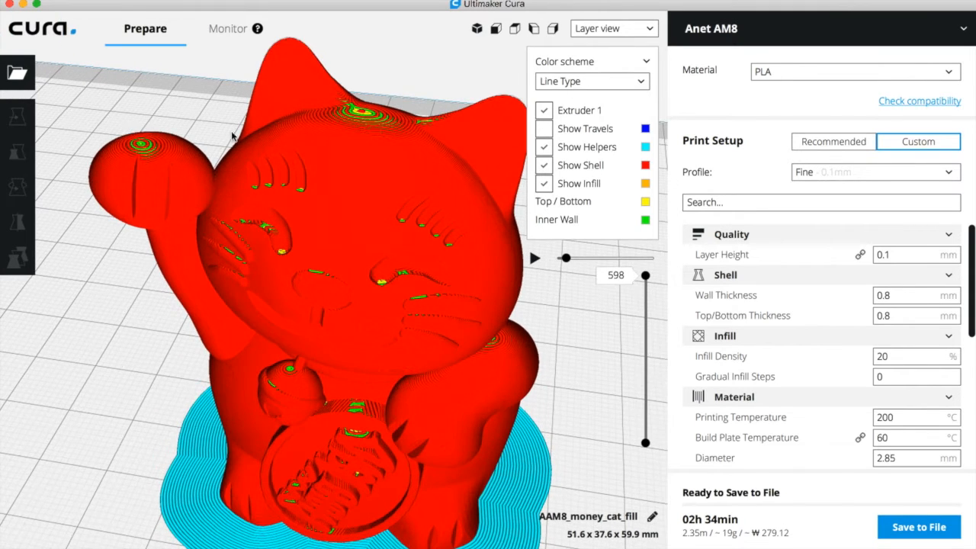
# Step: Switch to the presentation and view the consecutive photo slides of the printed cat, from the full figure to its head up close
pyautogui.scroll(-4, 349, 229)
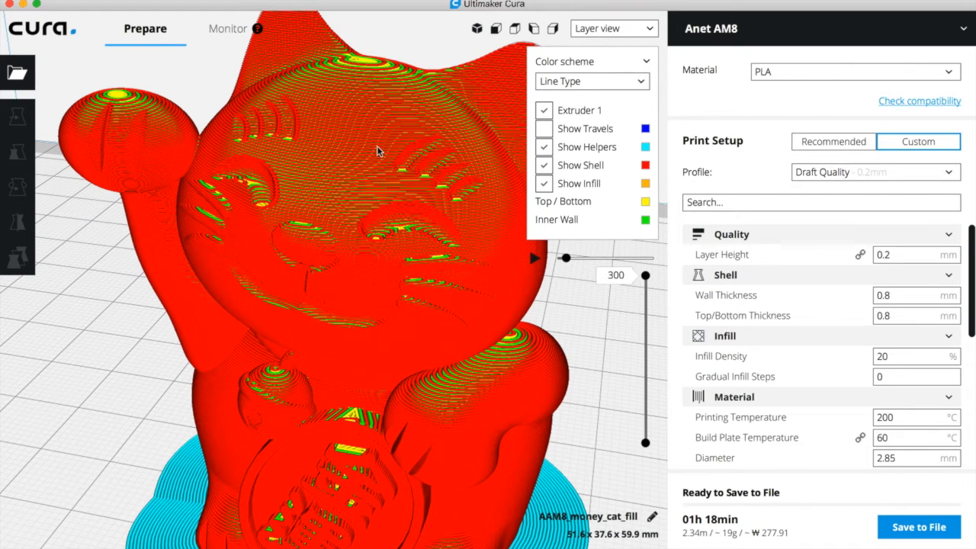
pyautogui.press('super+Tab')
pyautogui.press('super+Tab')
pyautogui.press('super+Tab')
pyautogui.press('super+Tab')
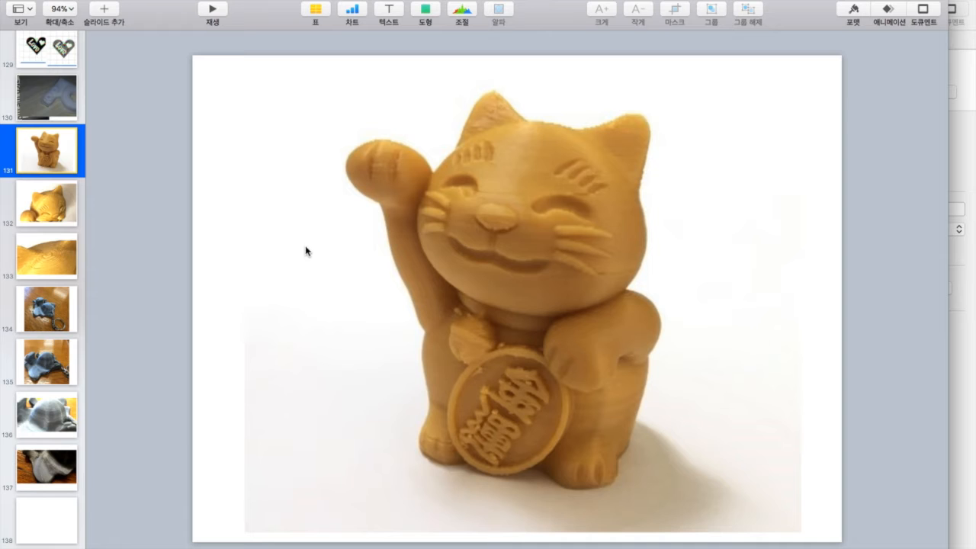
pyautogui.press('Down')
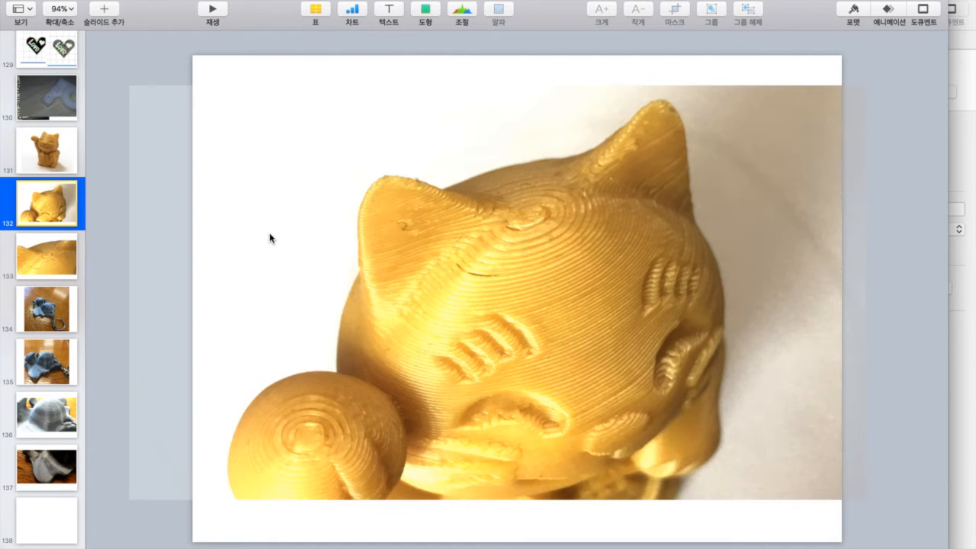
pyautogui.press('Down')
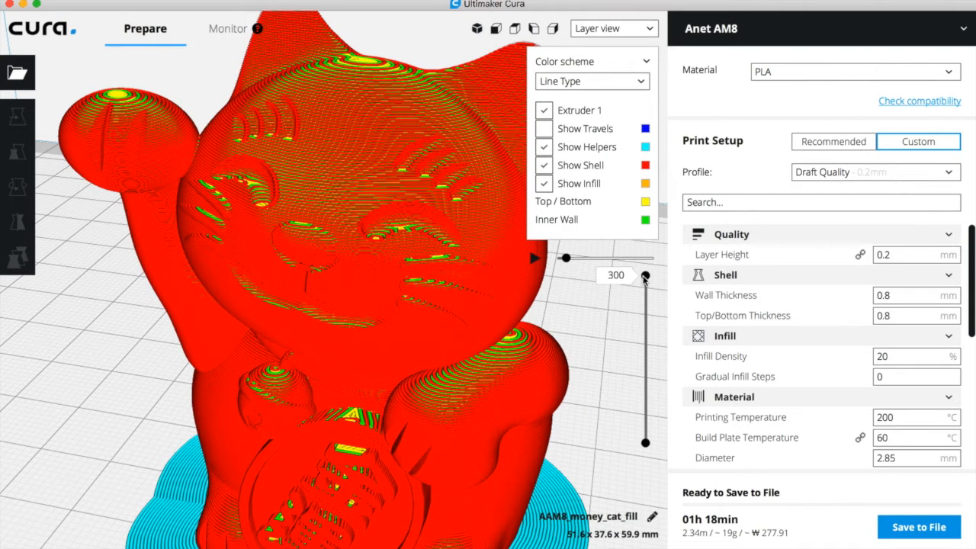
# Step: View the sliced cat from above and switch its print profile to Coarse Quality - 0.4mm
pyautogui.moveTo(410, 33)
pyautogui.mouseDown(button='right')
pyautogui.moveTo(455, 112)
pyautogui.moveTo(532, 66)
pyautogui.mouseUp(button='right')
pyautogui.rightClick(528, 71)
pyautogui.click(428, 37)
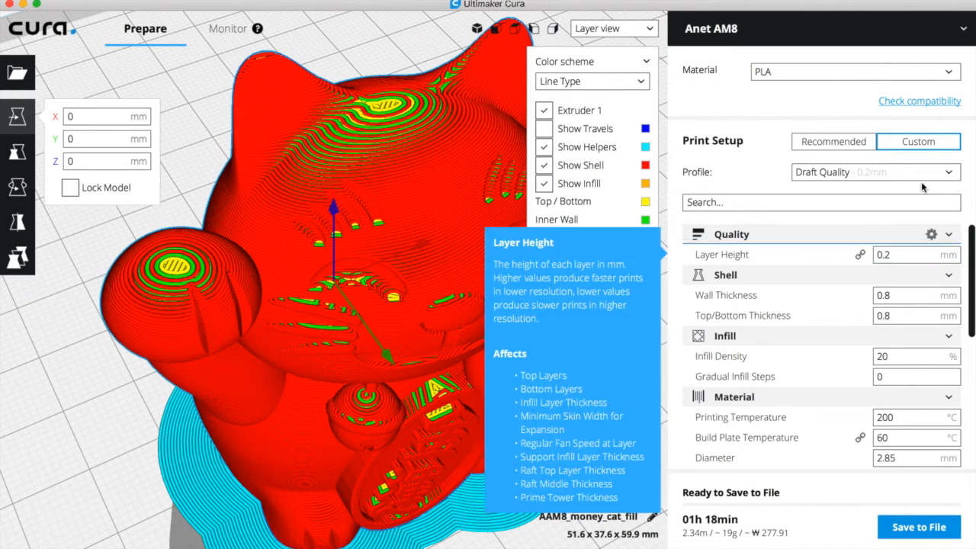
pyautogui.click(947, 173)
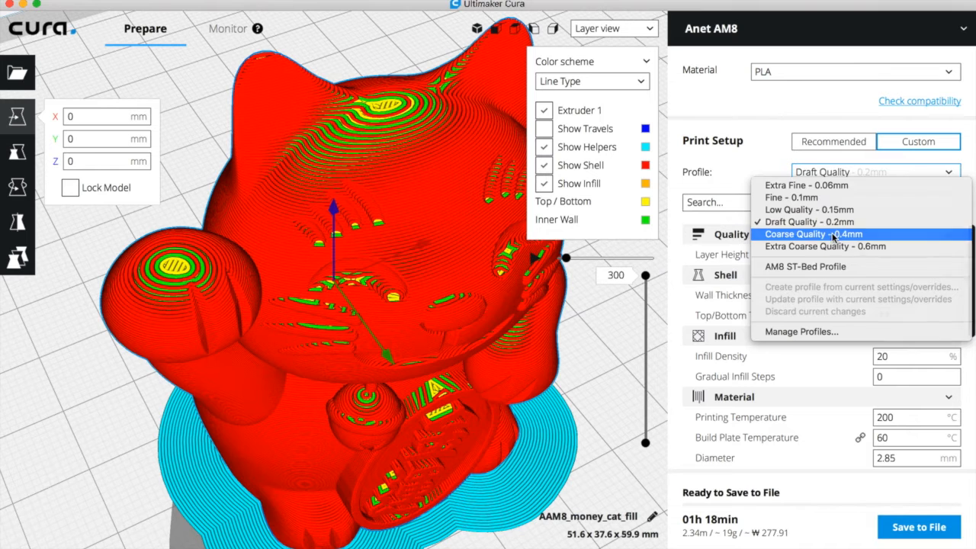
pyautogui.press('Escape')
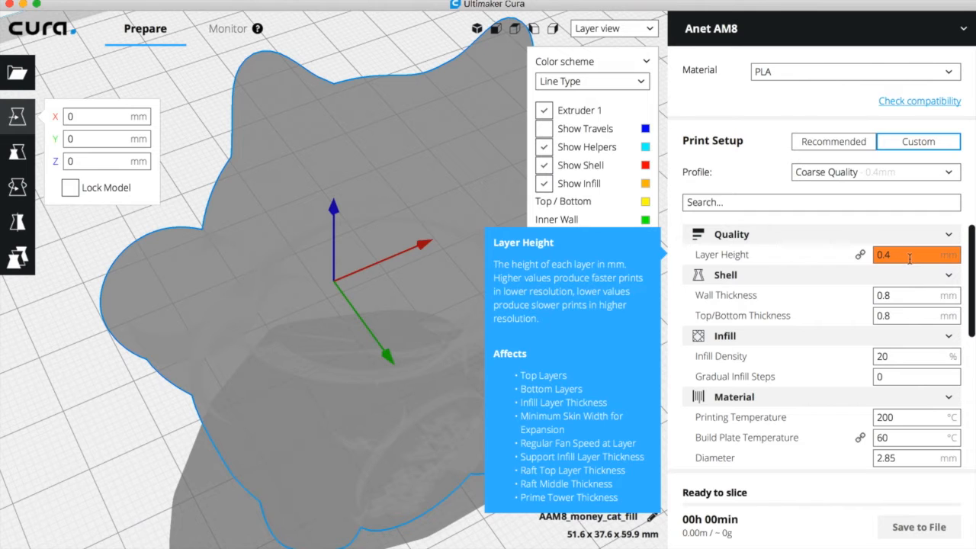
# Step: Override the profile's layer height with 0.32 mm
pyautogui.moveTo(862, 255)
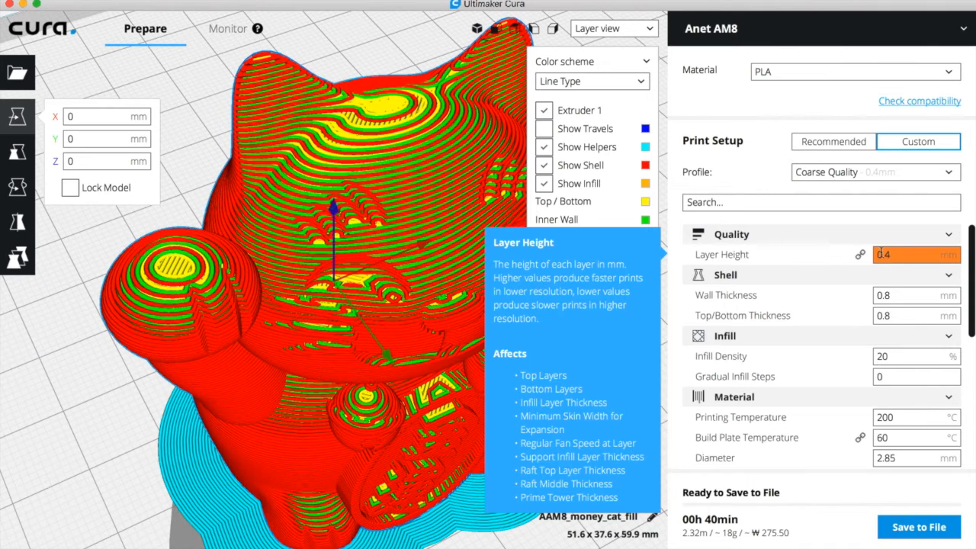
pyautogui.moveTo(895, 262)
pyautogui.moveTo(894, 259); pyautogui.dragTo(879, 259)
pyautogui.write('0.')
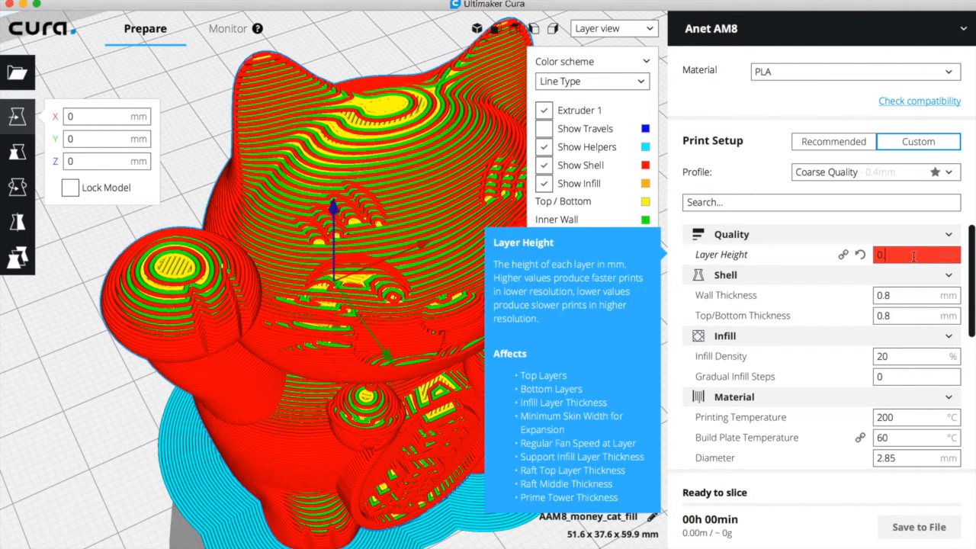
pyautogui.write('32')
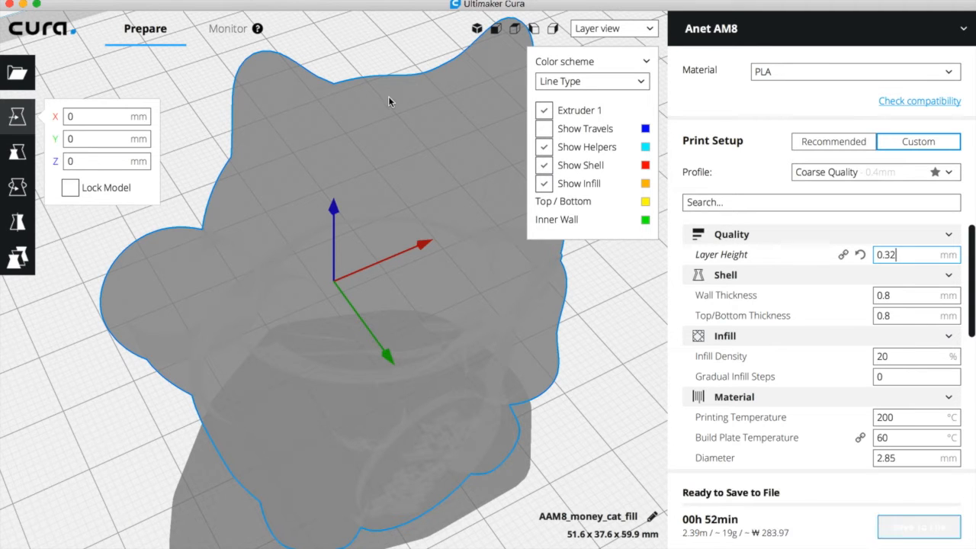
# Step: Deselect the cat and examine the layer steps on its head and ears up close from several angles
pyautogui.scroll(4, 389, 101)
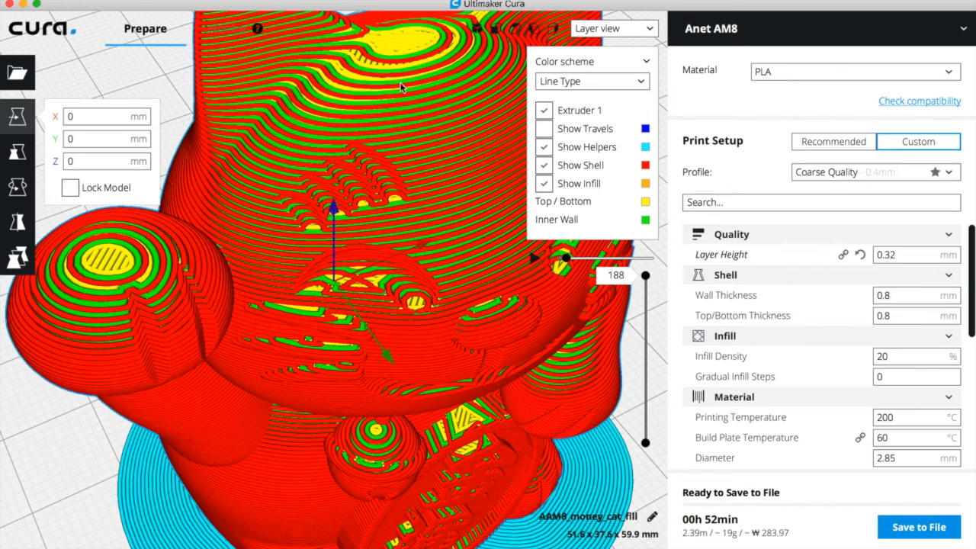
pyautogui.click(152, 84)
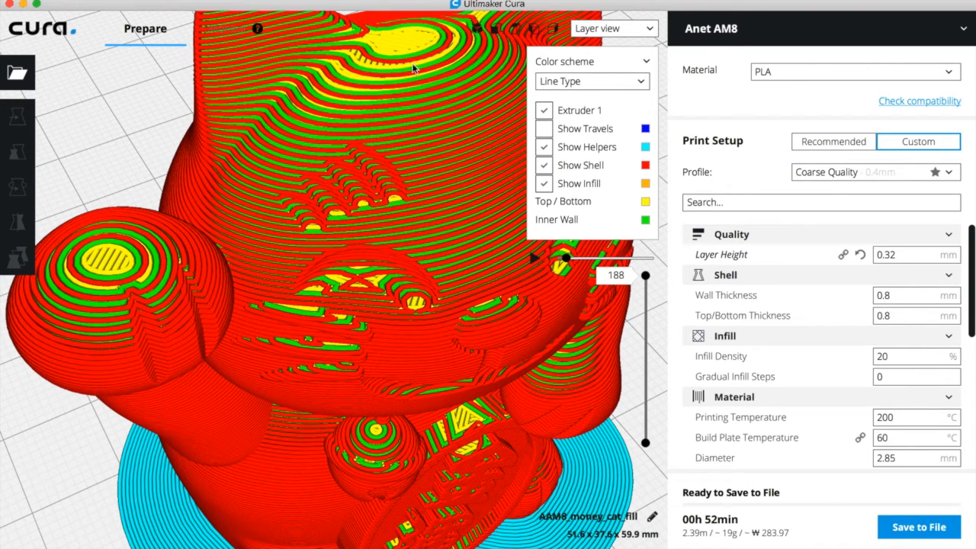
pyautogui.moveTo(140, 122); pyautogui.dragTo(120, 174, button='right')
pyautogui.scroll(5, 328, 265)
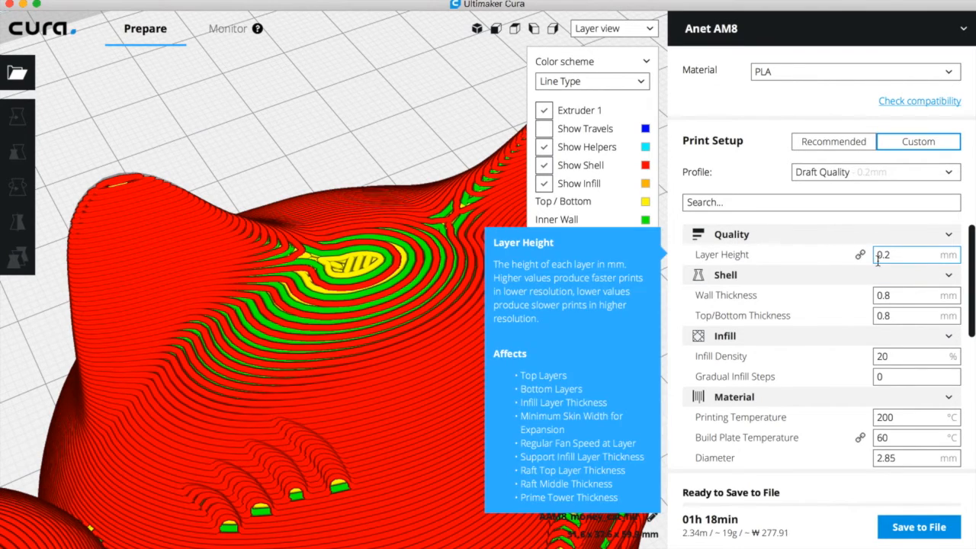
pyautogui.moveTo(375, 148)
pyautogui.mouseDown(button='right')
pyautogui.moveTo(363, 113)
pyautogui.moveTo(377, 111)
pyautogui.mouseUp(button='right')
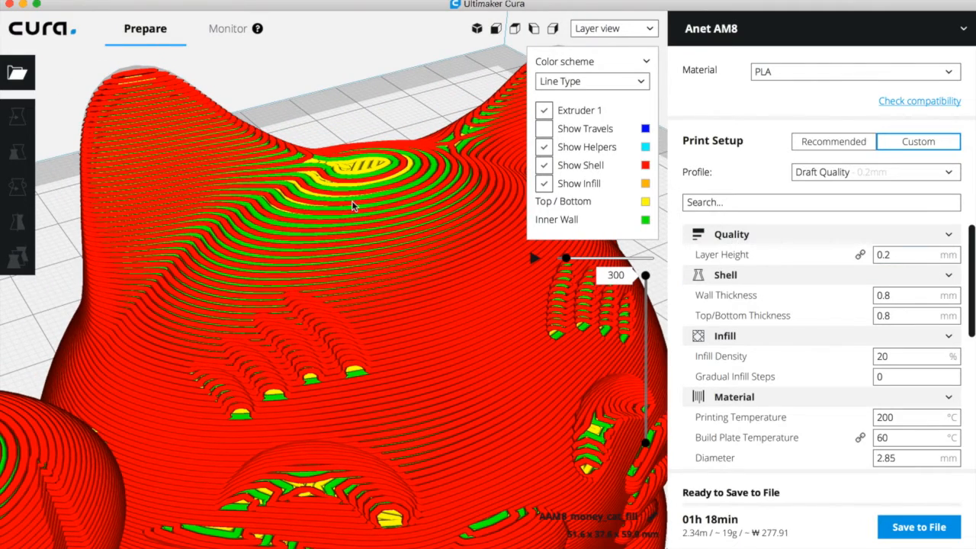
pyautogui.moveTo(386, 100); pyautogui.dragTo(372, 69, button='right')
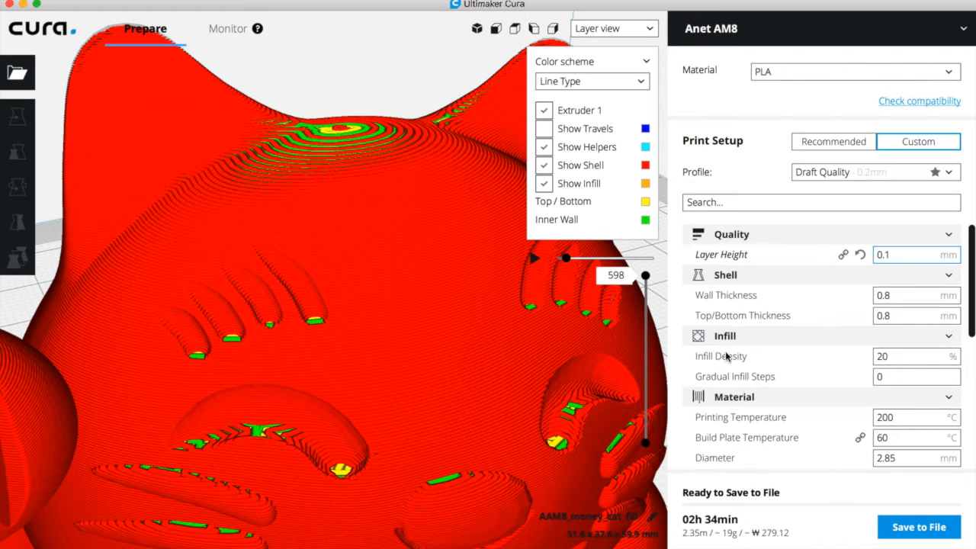
# Step: Set the layer height to 0.2 mm and check the estimated print time breakdown
pyautogui.moveTo(688, 524)
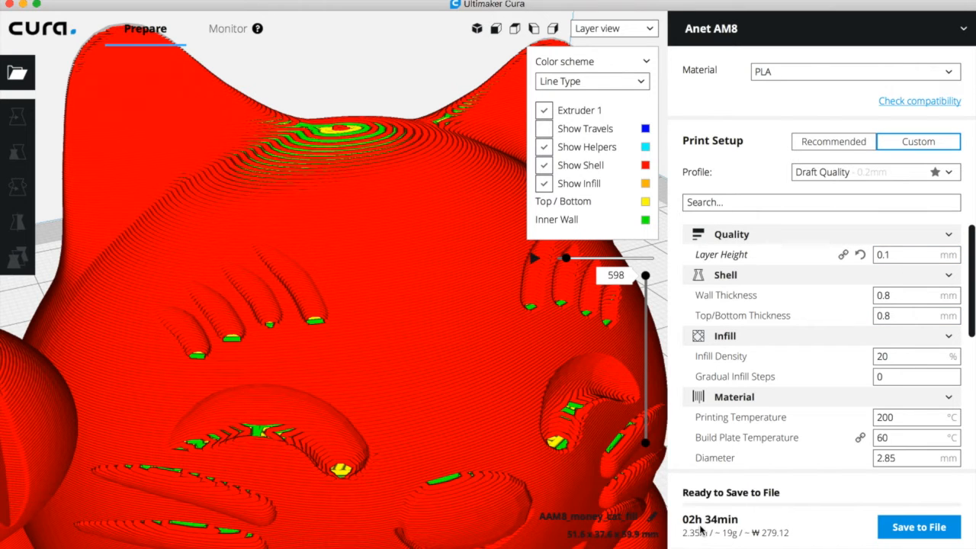
pyautogui.moveTo(745, 267)
pyautogui.moveTo(887, 262)
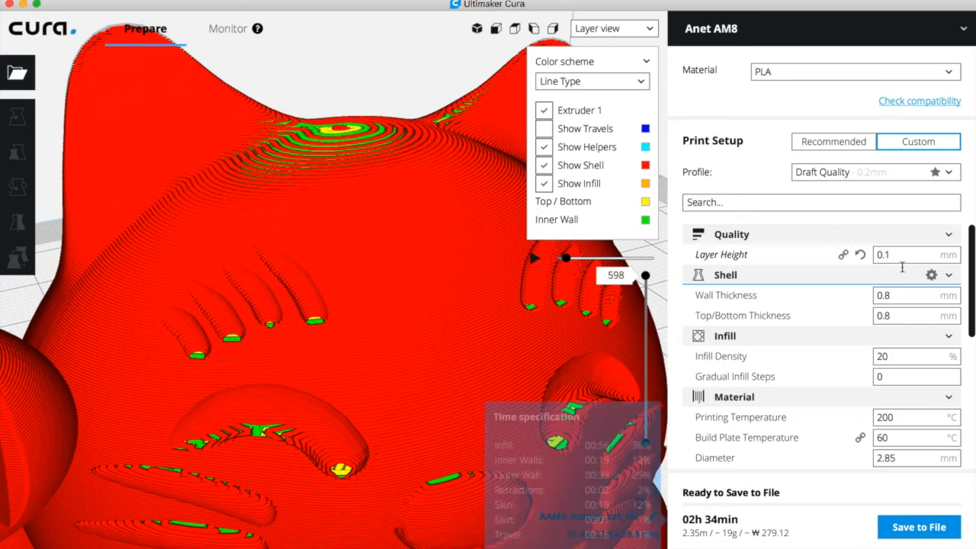
pyautogui.doubleClick(903, 258)
pyautogui.click(907, 260)
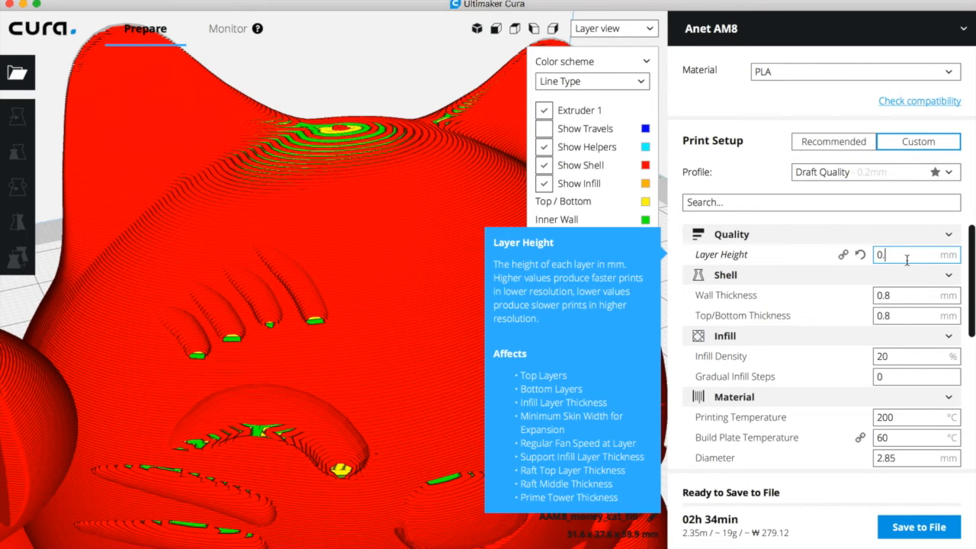
pyautogui.write('2')
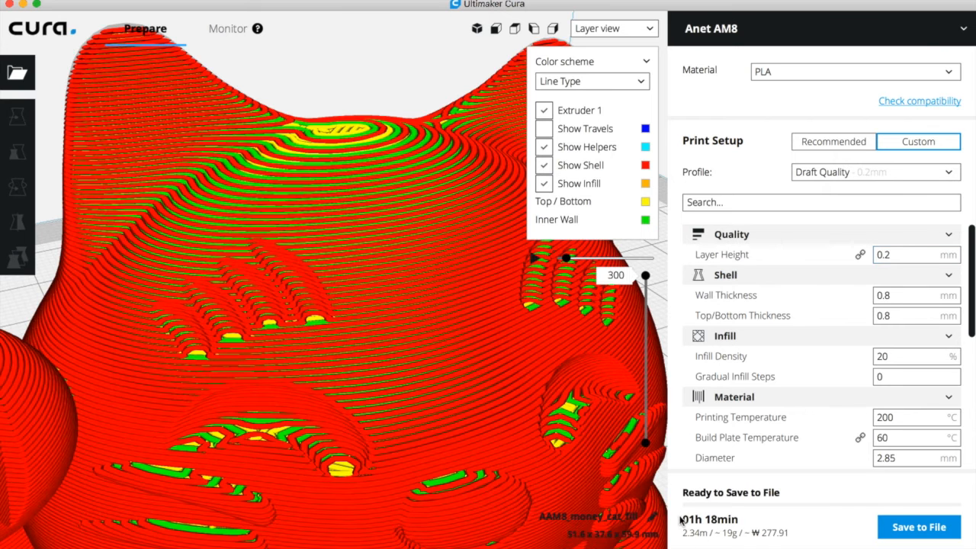
pyautogui.moveTo(725, 521)
pyautogui.click(893, 259)
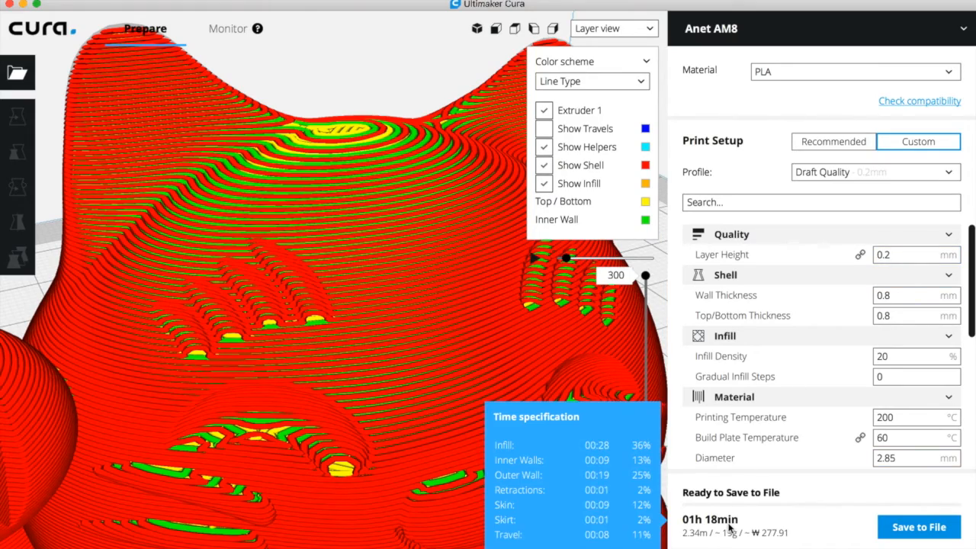
# Step: Compare the layer steps on the cat's shallow head and paw tops with those on its steep arm and cheek
pyautogui.scroll(3, 355, 237)
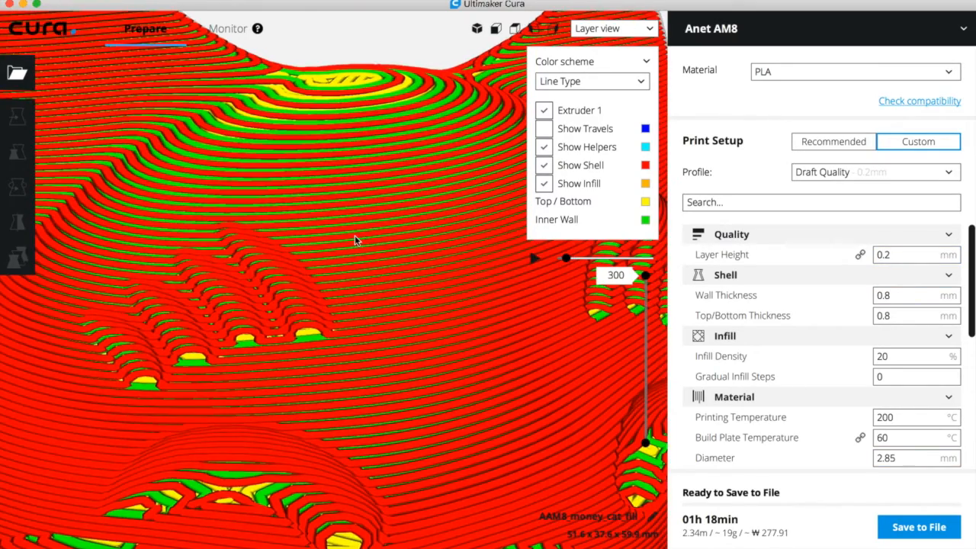
pyautogui.scroll(-3, 355, 240)
pyautogui.scroll(-3, 354, 237)
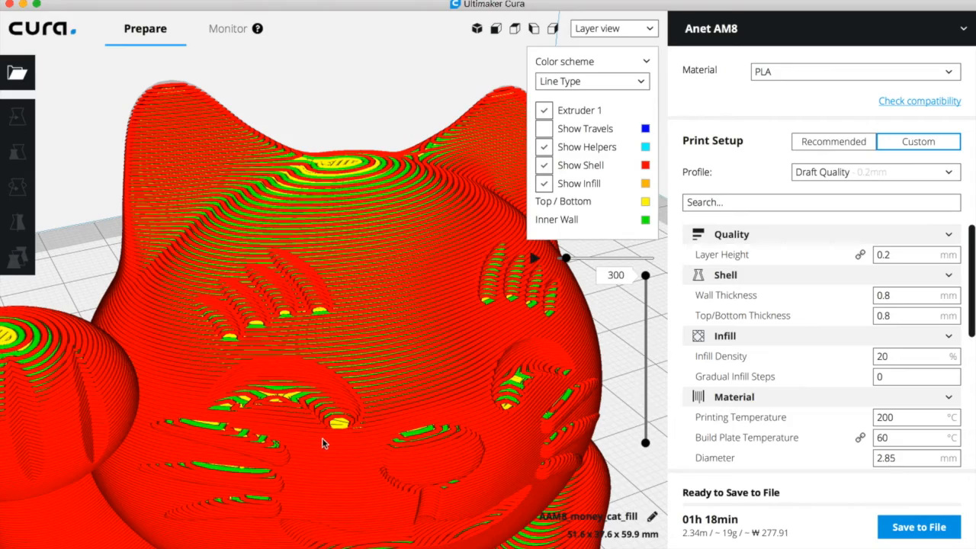
pyautogui.moveTo(318, 102); pyautogui.dragTo(321, 155, button='right')
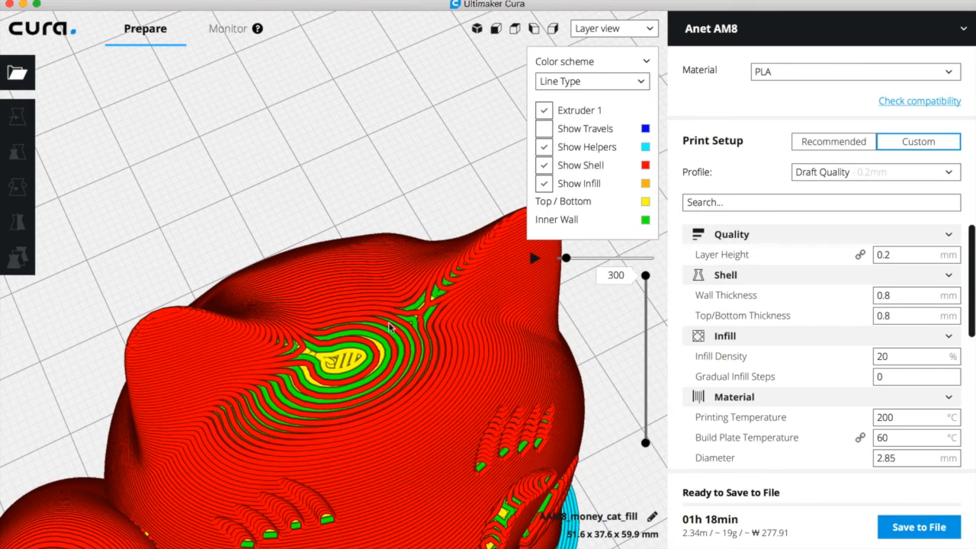
pyautogui.moveTo(369, 207); pyautogui.dragTo(416, 150, button='right')
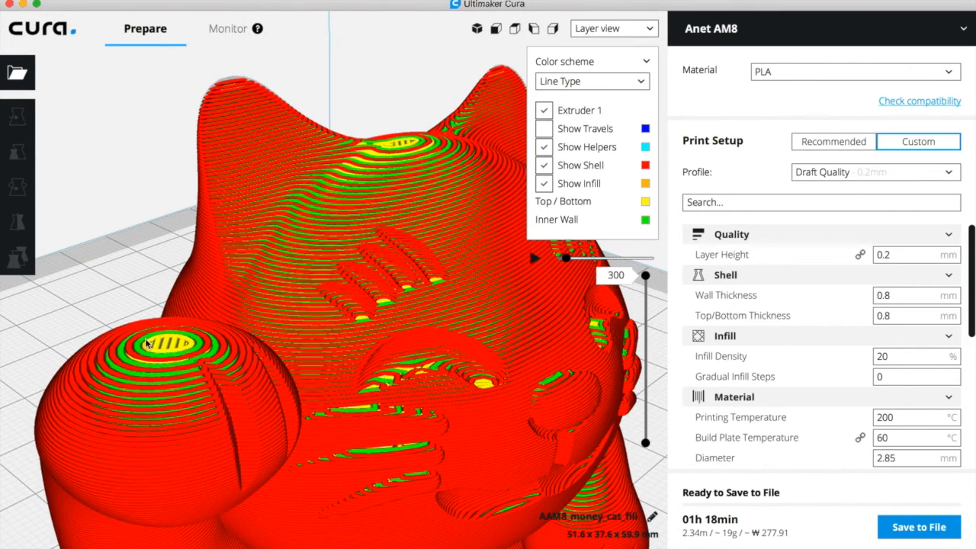
pyautogui.moveTo(320, 93); pyautogui.dragTo(320, 40, button='right')
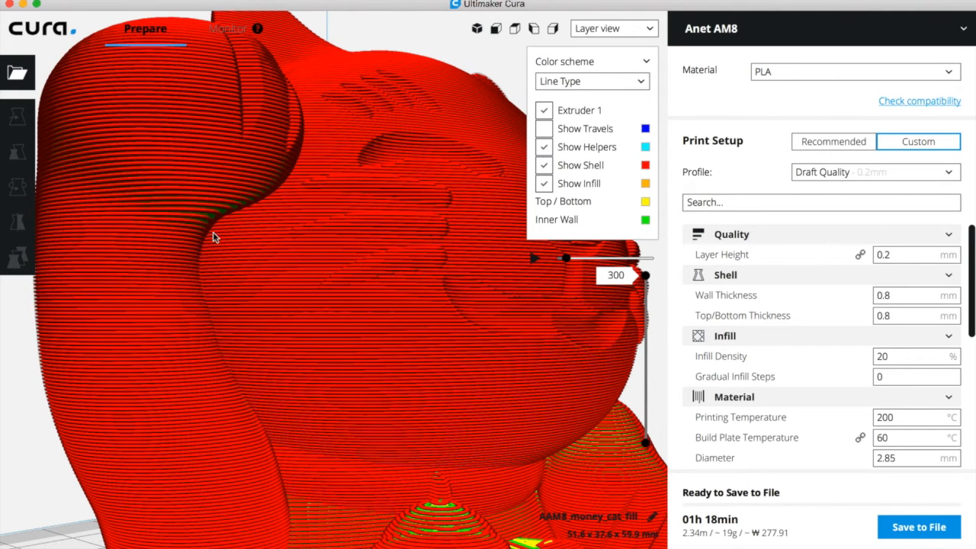
pyautogui.moveTo(375, 32); pyautogui.dragTo(334, 84, button='right')
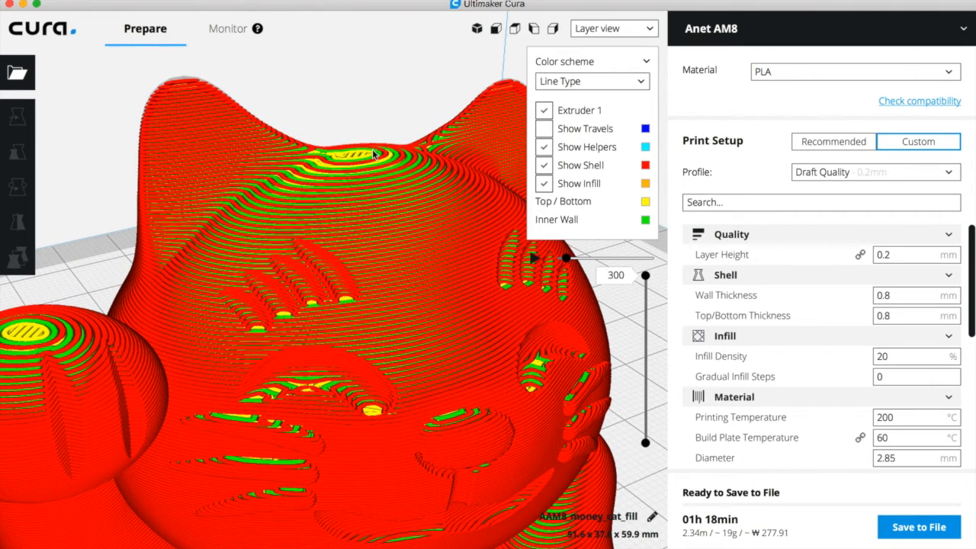
pyautogui.moveTo(353, 77); pyautogui.dragTo(360, 9, button='right')
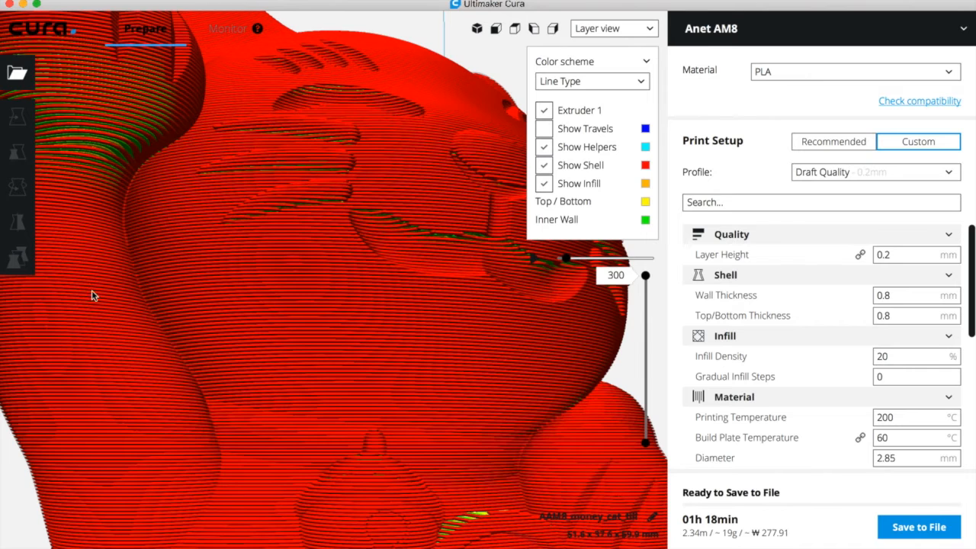
pyautogui.moveTo(335, 19); pyautogui.dragTo(330, 92, button='right')
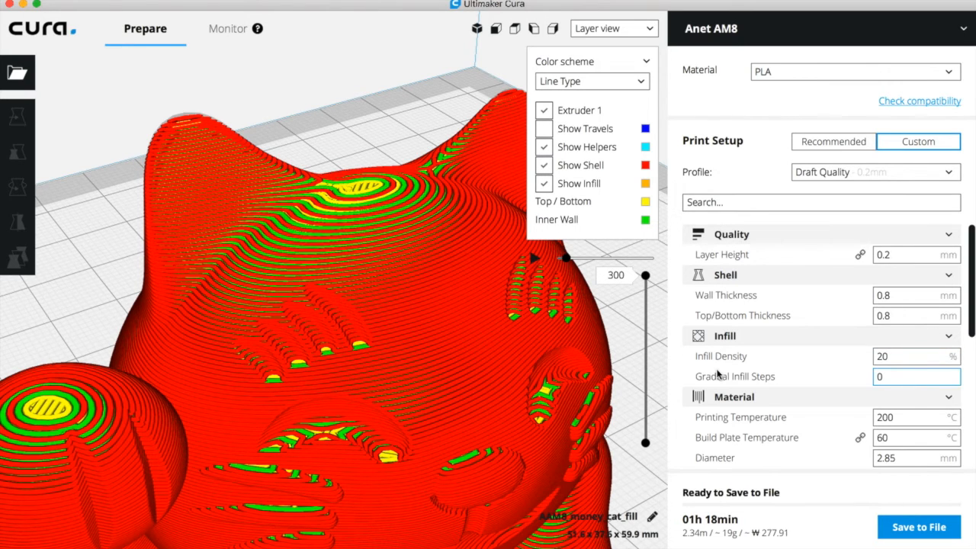
# Step: Make Use adaptive layers and its maximum variation, variation step size and threshold settings visible in the setting visibility preferences
pyautogui.moveTo(717, 373)
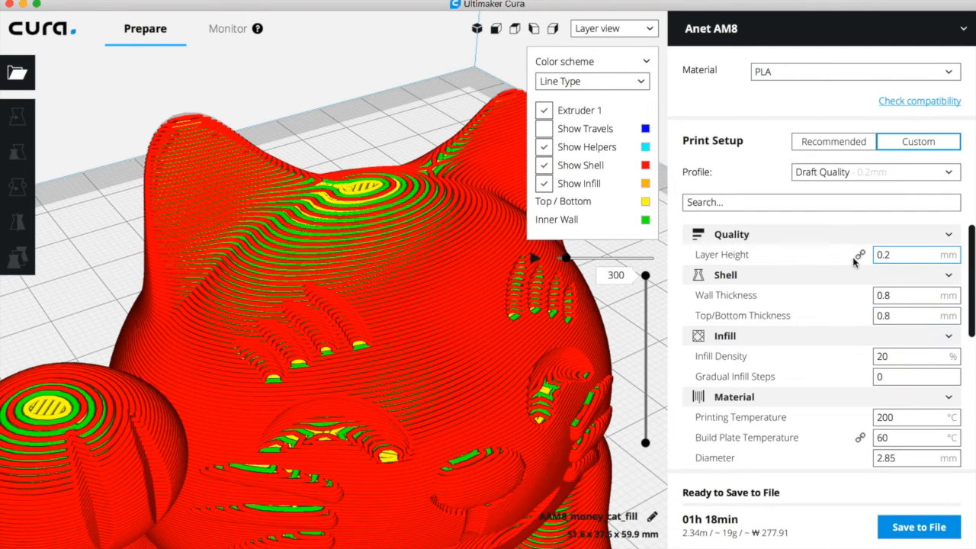
pyautogui.click(932, 233)
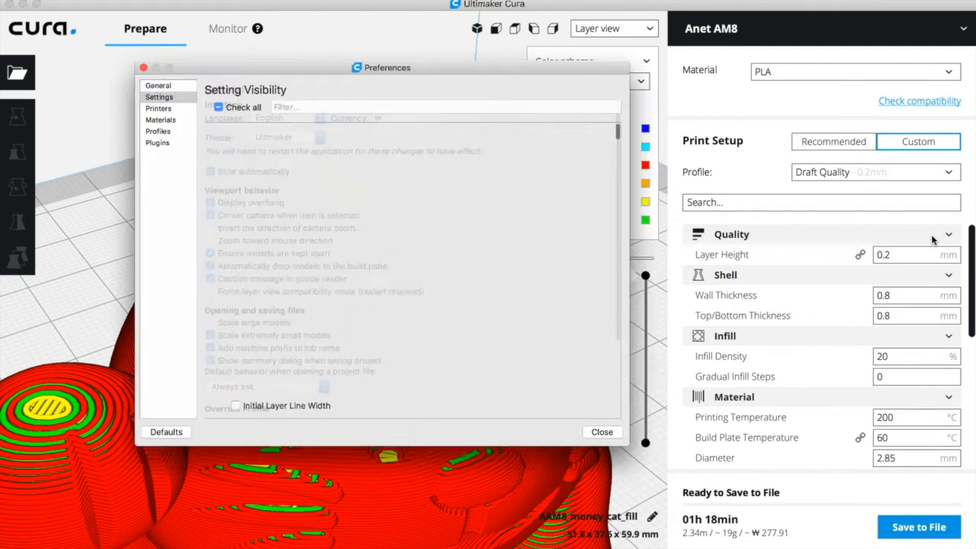
pyautogui.scroll(-20, 291, 256)
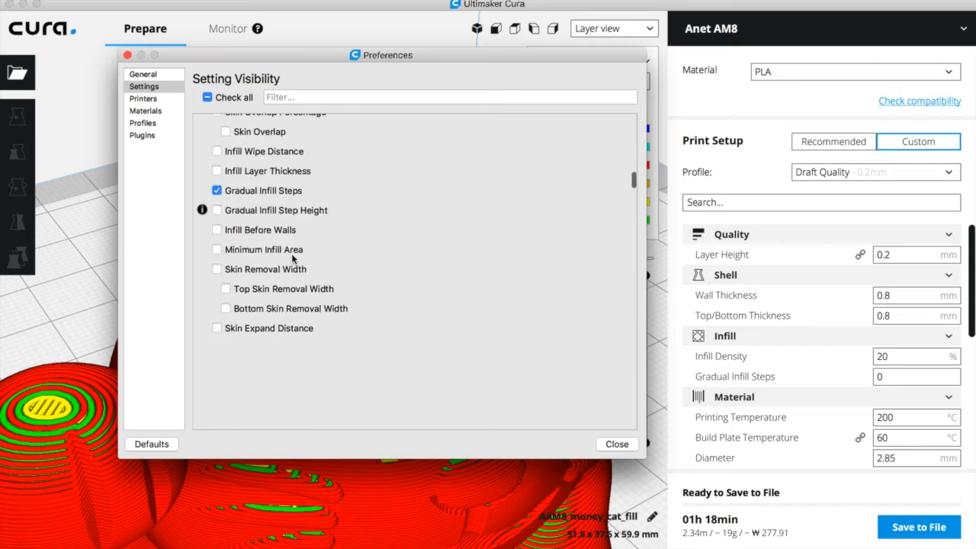
pyautogui.scroll(-10, 291, 258)
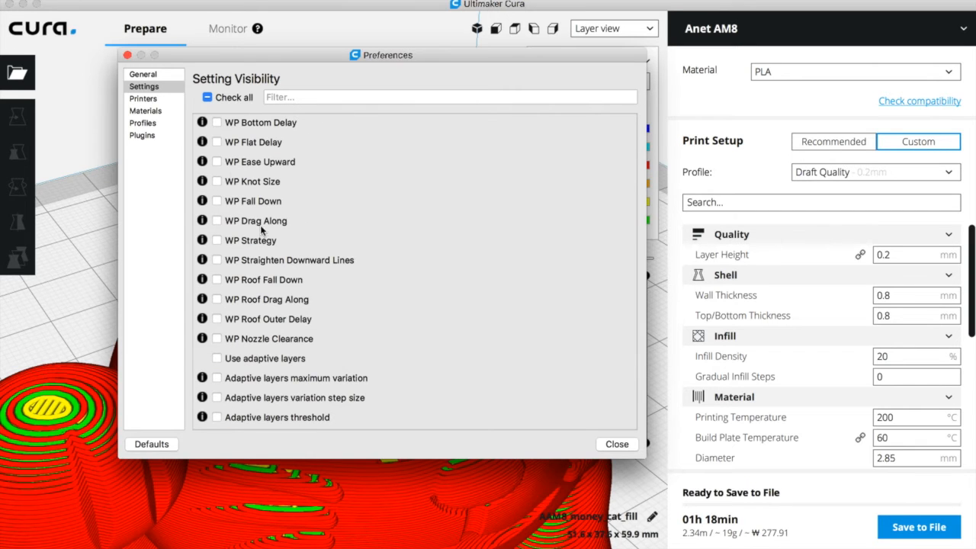
pyautogui.scroll(-2, 244, 353)
pyautogui.moveTo(227, 363)
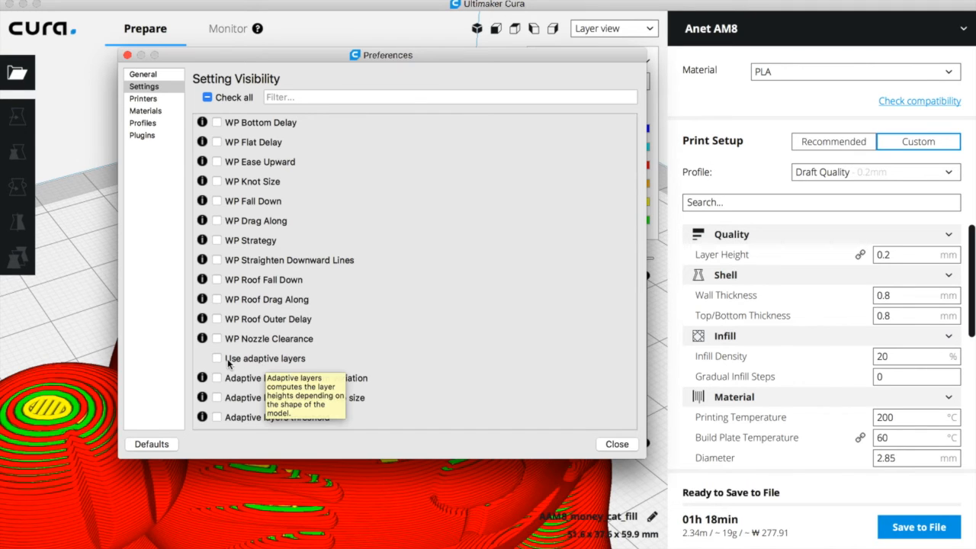
pyautogui.click(226, 364)
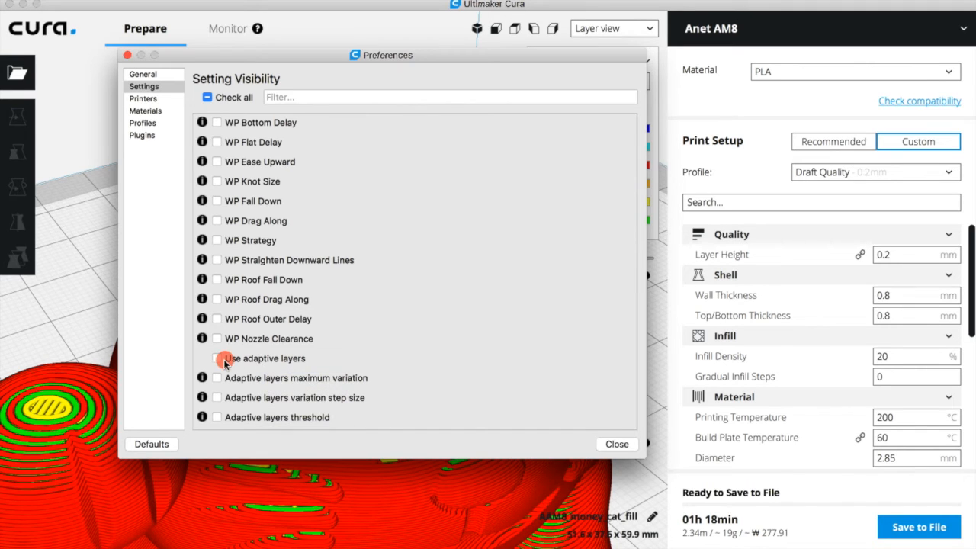
pyautogui.click(227, 377)
pyautogui.click(226, 398)
pyautogui.click(227, 414)
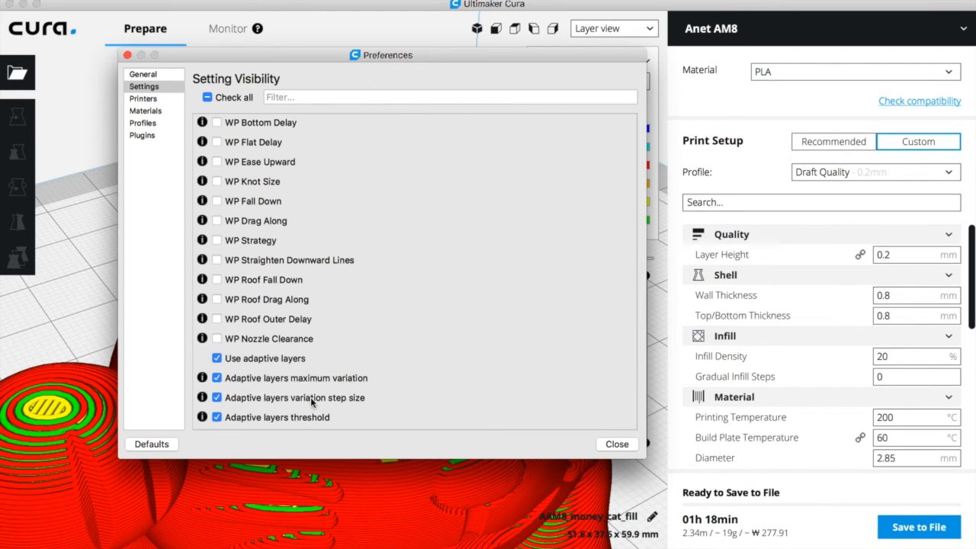
# Step: Close the preferences and enable Use adaptive layers in the Experimental print settings
pyautogui.click(617, 445)
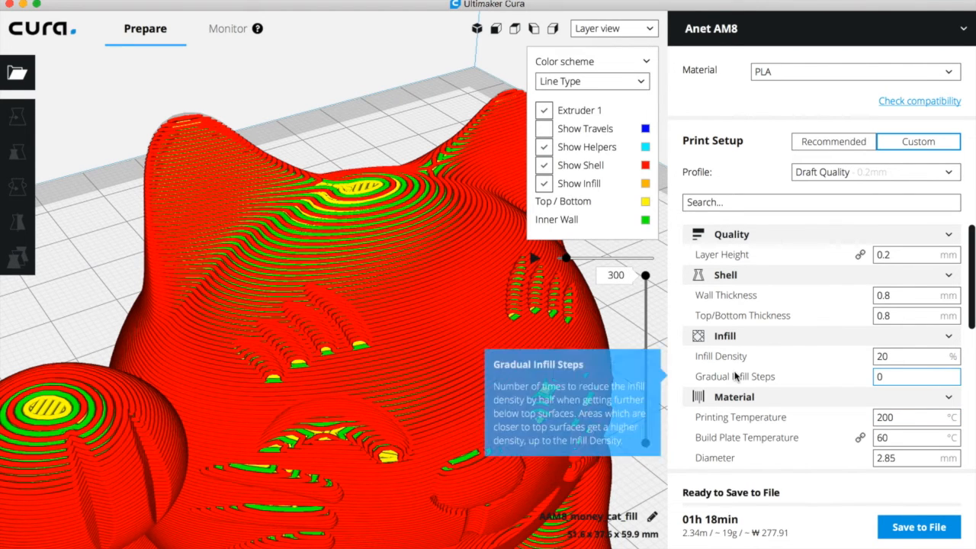
pyautogui.scroll(-10, 754, 373)
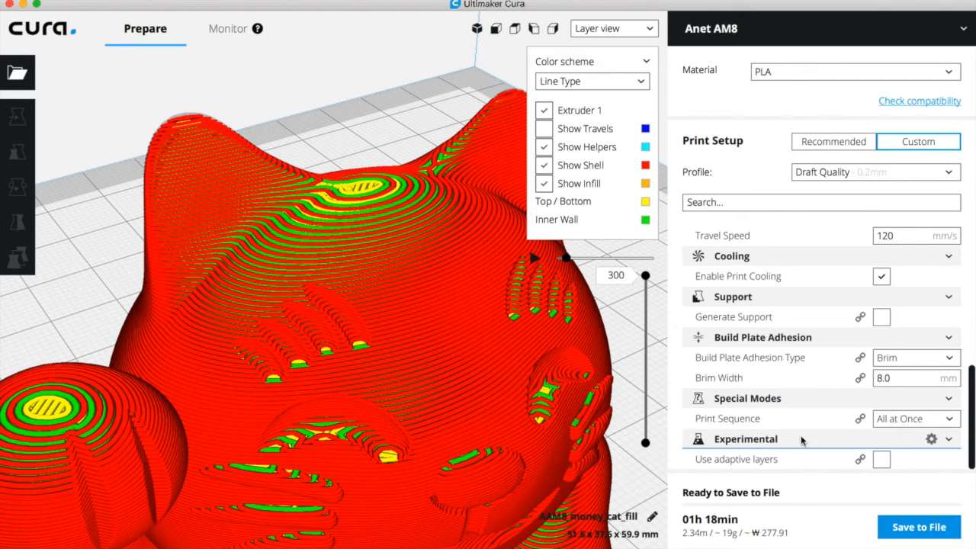
pyautogui.moveTo(725, 467)
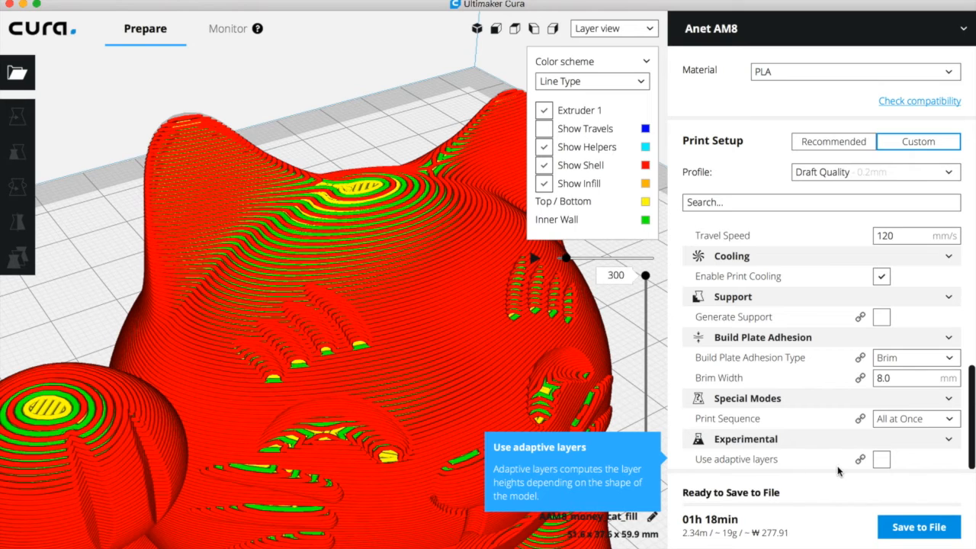
pyautogui.click(882, 460)
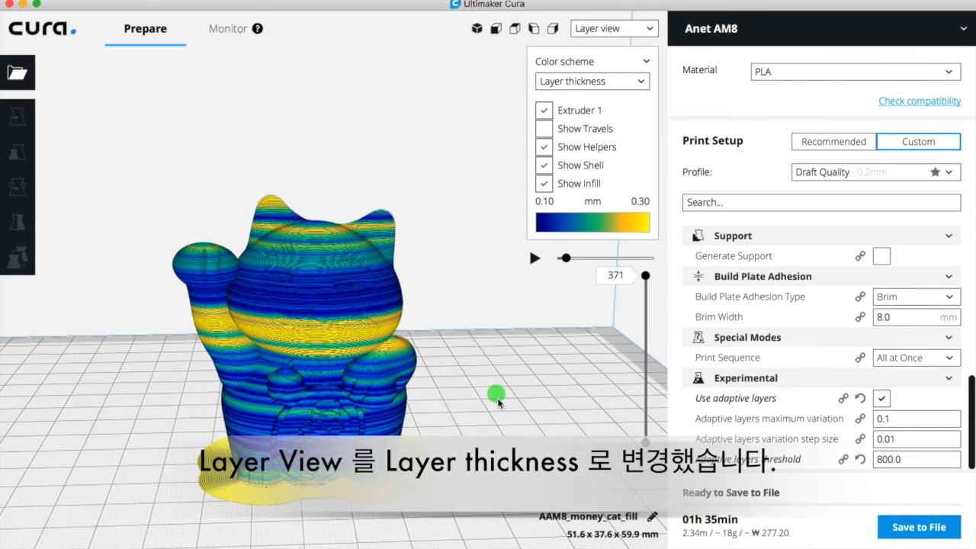
# Step: Examine the layer thickness colours on the cat's head, ears and body from low and high angles, up close
pyautogui.moveTo(524, 488); pyautogui.dragTo(522, 406, button='right')
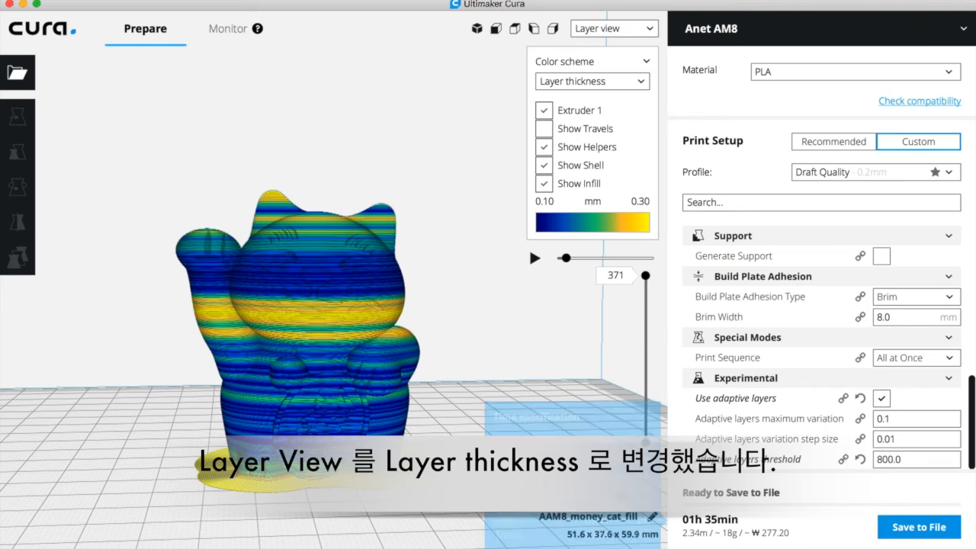
pyautogui.moveTo(462, 352)
pyautogui.mouseDown(button='right')
pyautogui.moveTo(491, 374)
pyautogui.moveTo(512, 431)
pyautogui.mouseUp(button='right')
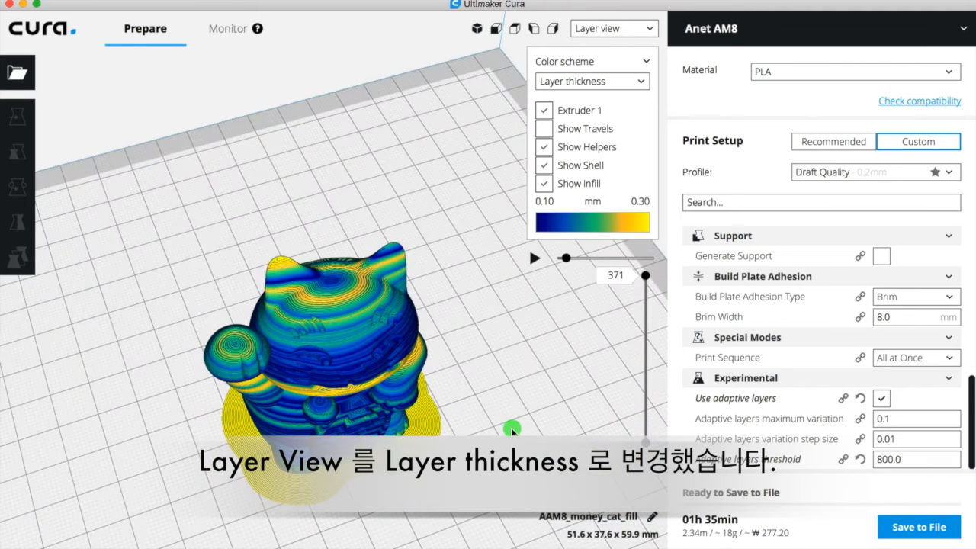
pyautogui.rightClick(497, 343)
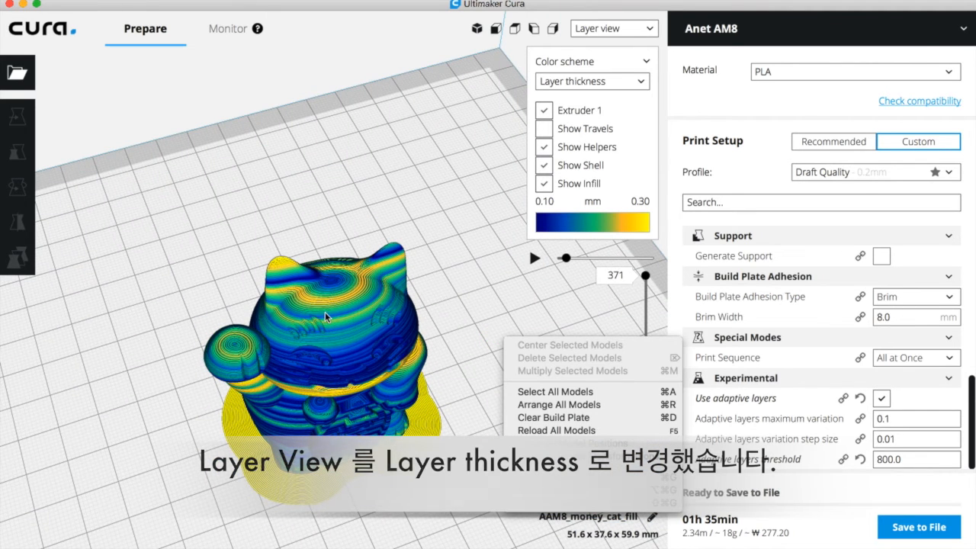
pyautogui.click(530, 248)
pyautogui.scroll(10, 355, 303)
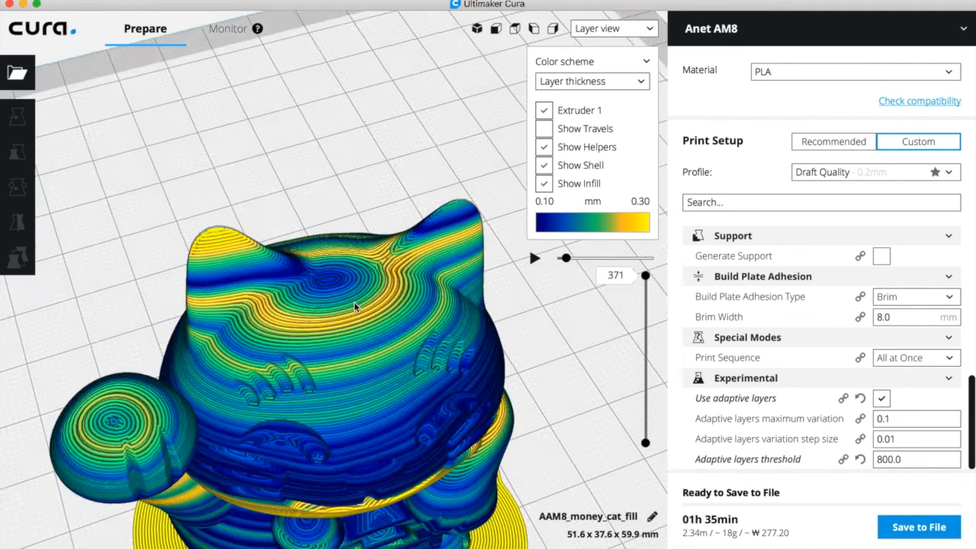
pyautogui.scroll(-5, 354, 301)
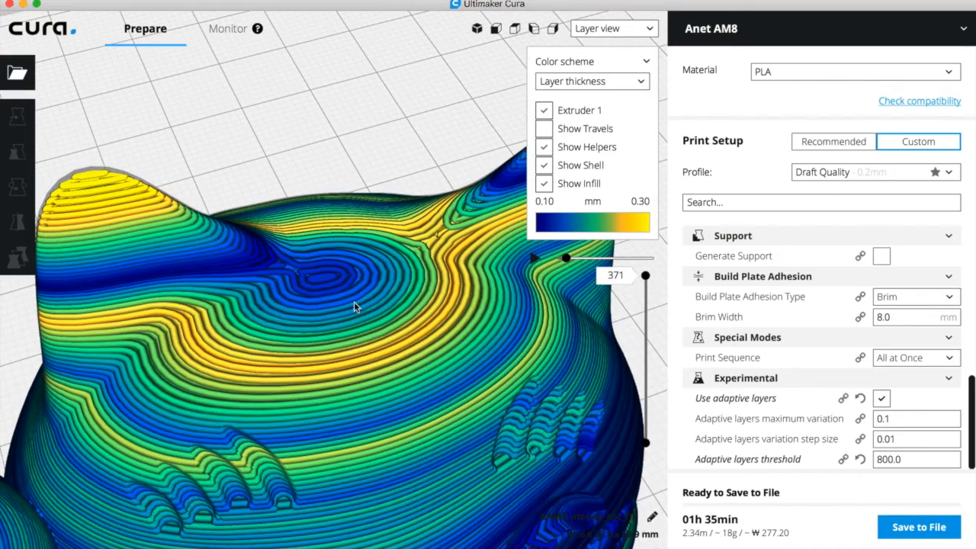
pyautogui.scroll(-5, 361, 307)
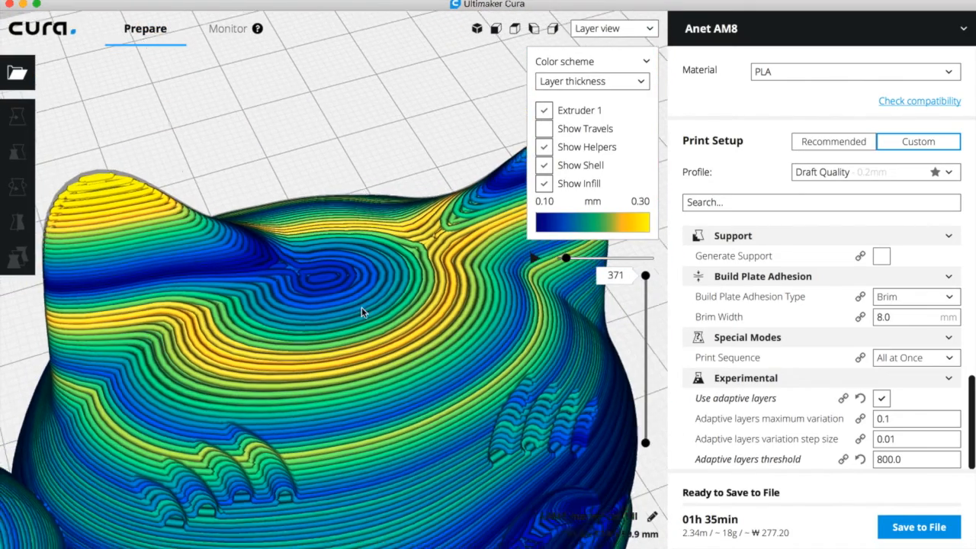
pyautogui.moveTo(337, 170); pyautogui.dragTo(328, 81, button='right')
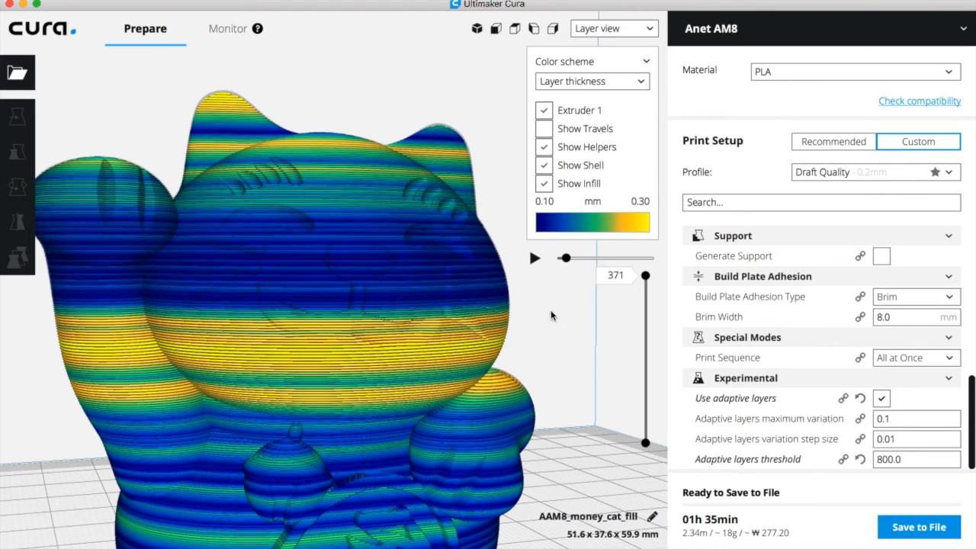
# Step: Delete the cat model and load bampirito_BAT.stl onto the build plate
pyautogui.click(545, 363)
pyautogui.click(377, 345)
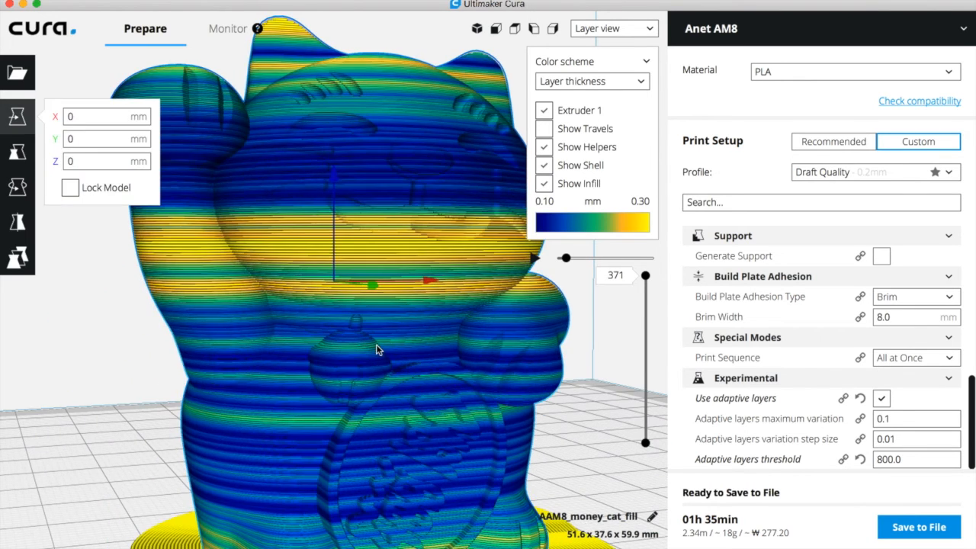
pyautogui.press('Delete')
pyautogui.click(797, 530)
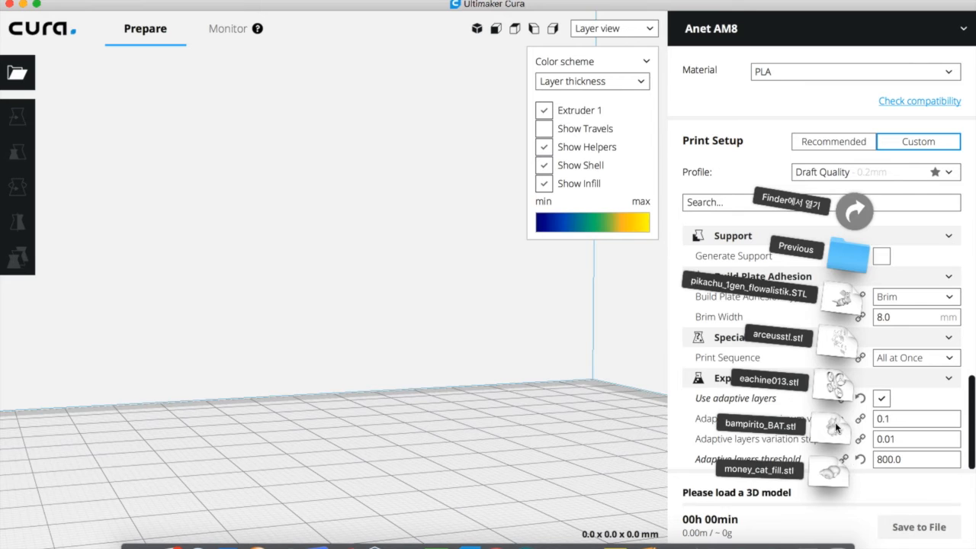
pyautogui.moveTo(836, 429); pyautogui.dragTo(357, 460)
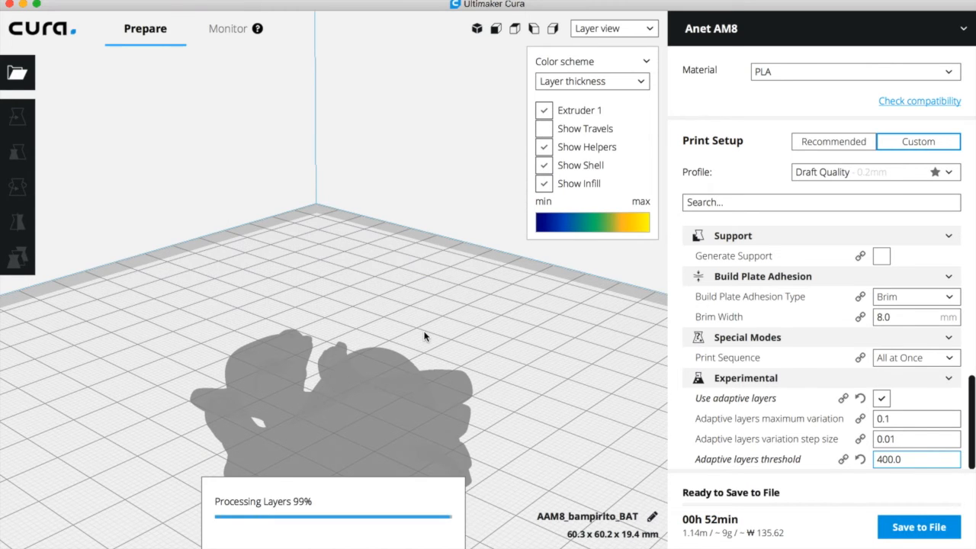
# Step: Set the layer height to 0.1 mm and examine the layer thickness colours on the bat model
pyautogui.moveTo(713, 525)
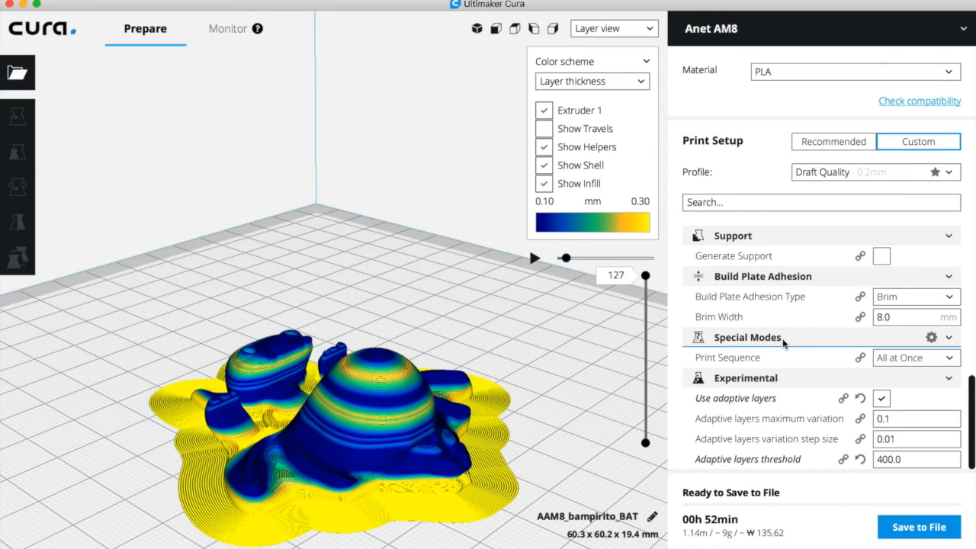
pyautogui.scroll(10, 903, 254)
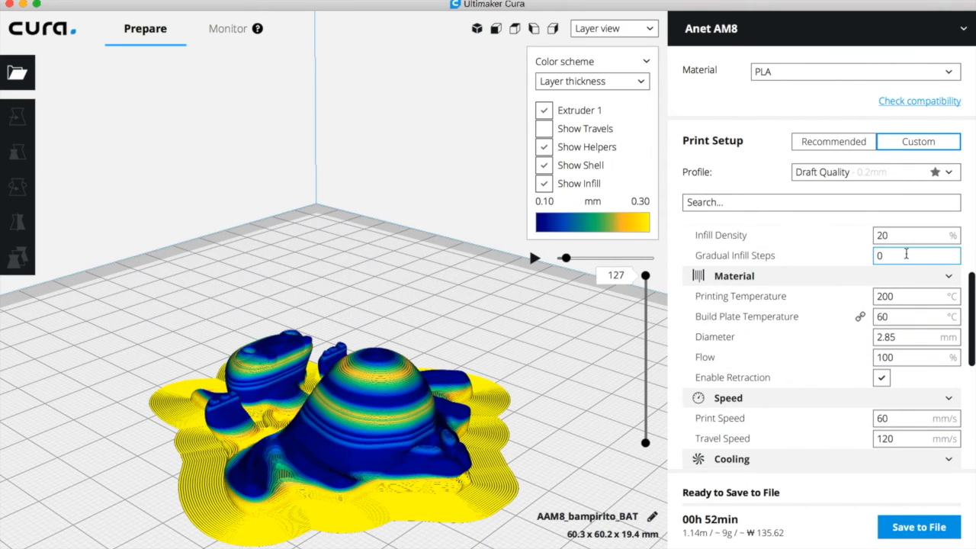
pyautogui.click(904, 254)
pyautogui.click(915, 255)
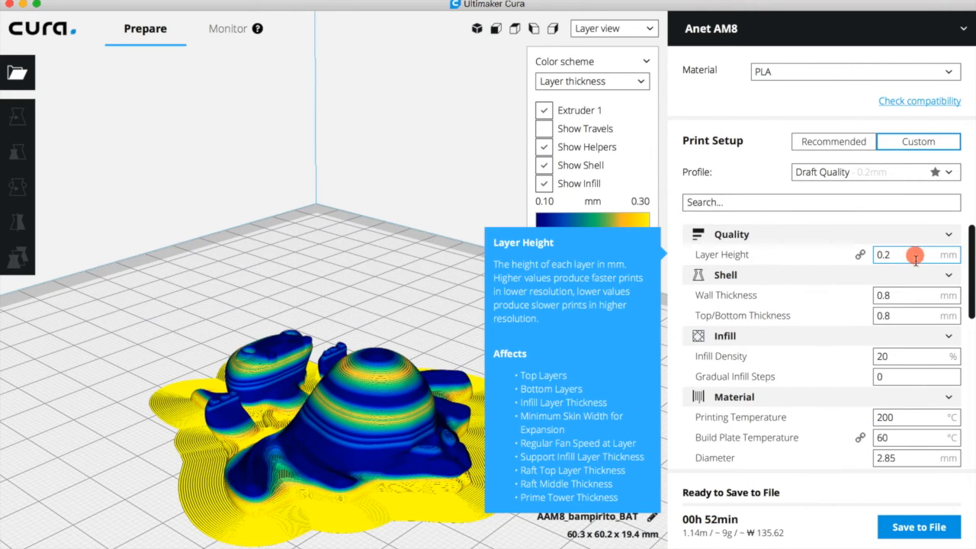
pyautogui.press('BackSpace')
pyautogui.write('1')
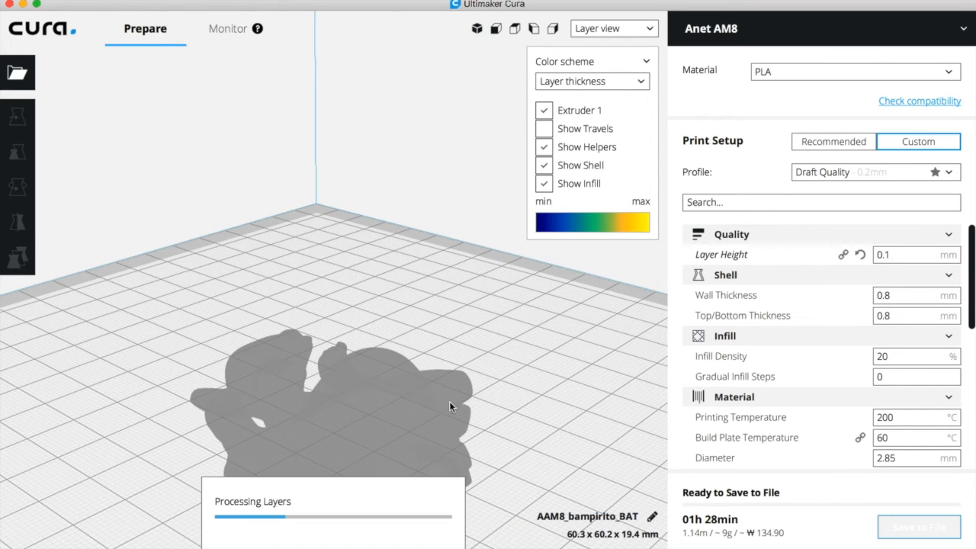
pyautogui.moveTo(534, 447)
pyautogui.mouseDown(button='right')
pyautogui.moveTo(527, 407)
pyautogui.moveTo(514, 445)
pyautogui.moveTo(526, 456)
pyautogui.mouseUp(button='right')
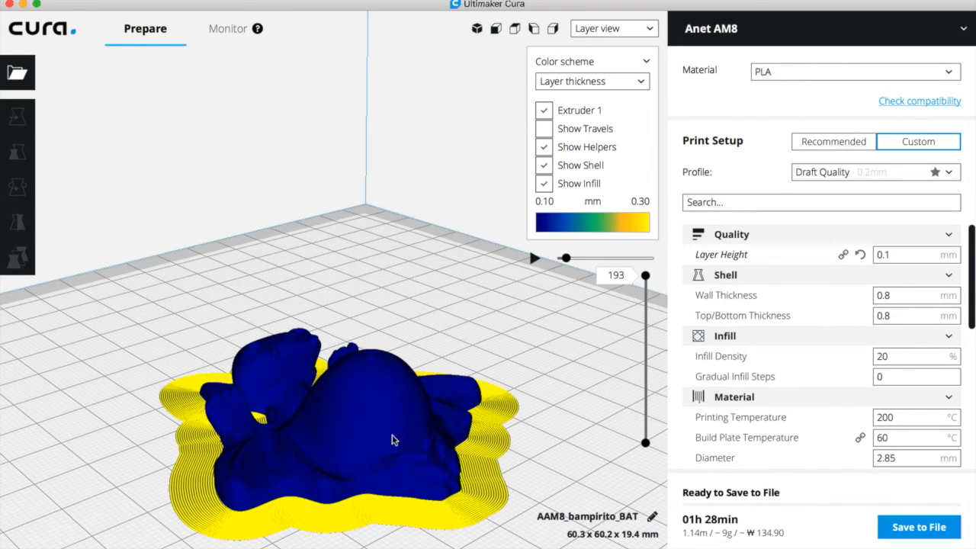
pyautogui.scroll(4, 329, 405)
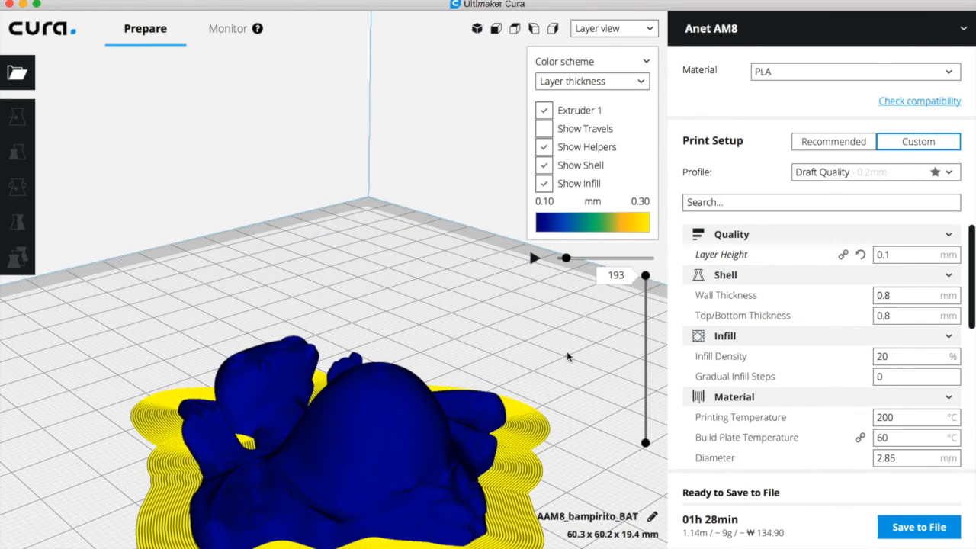
# Step: Set the layer height to 0.2 mm and enable Use adaptive layers for the bat model
pyautogui.moveTo(899, 260)
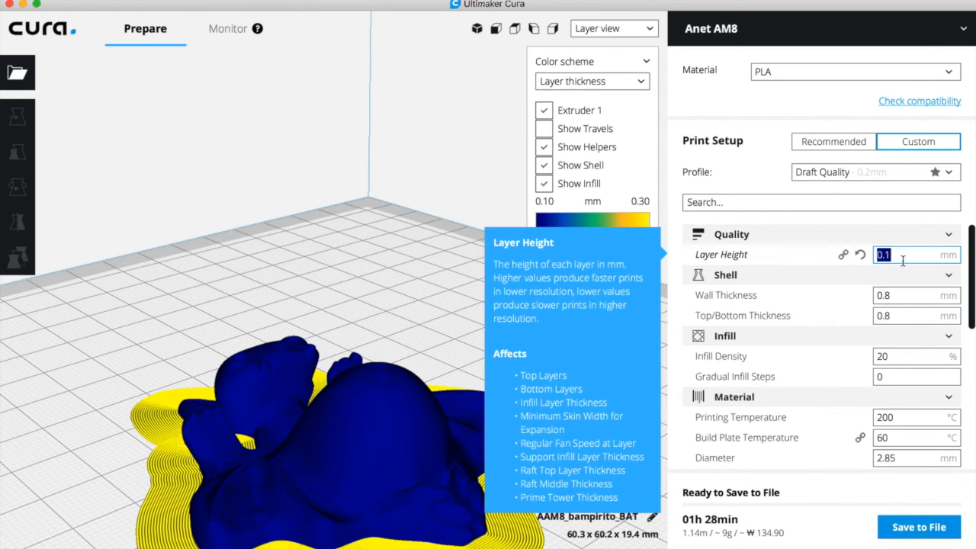
pyautogui.click(906, 259)
pyautogui.press('BackSpace')
pyautogui.write('2')
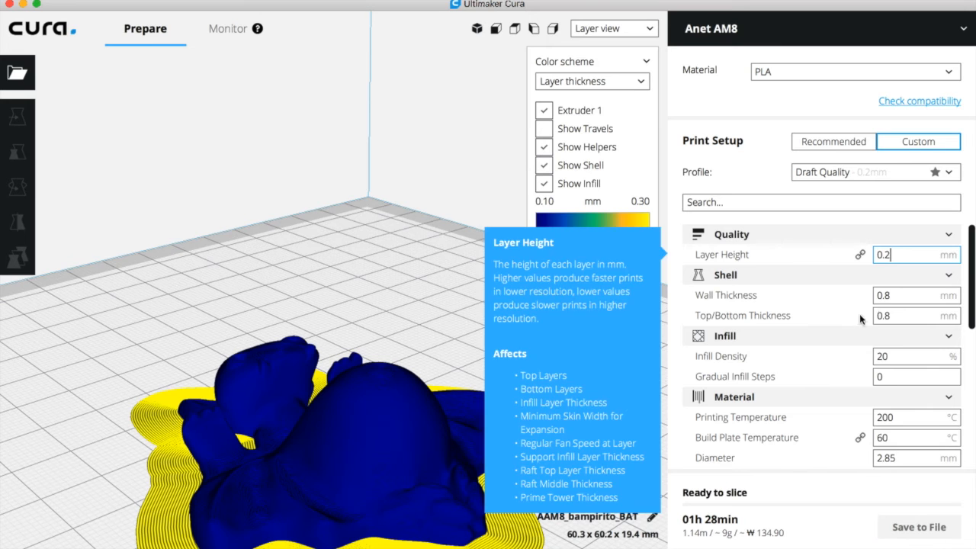
pyautogui.scroll(-10, 826, 363)
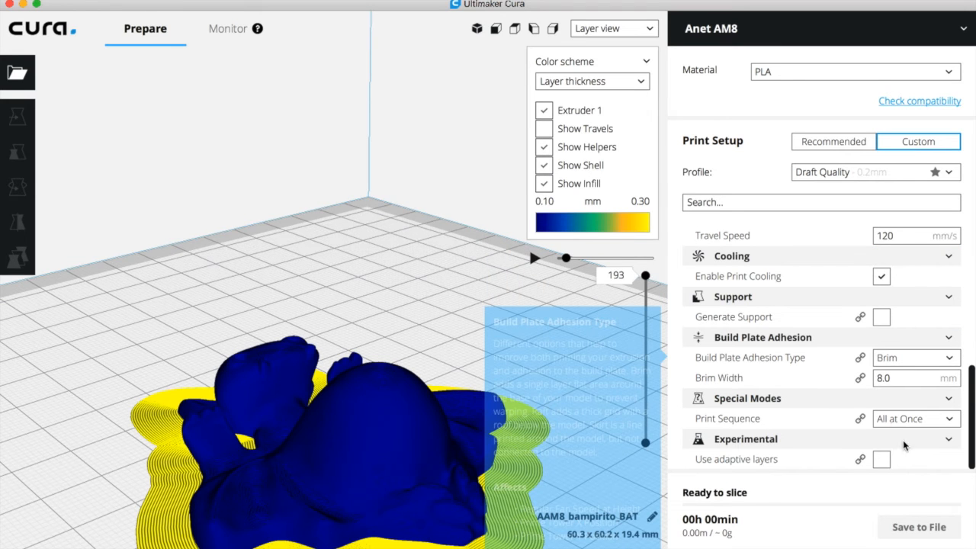
pyautogui.click(883, 462)
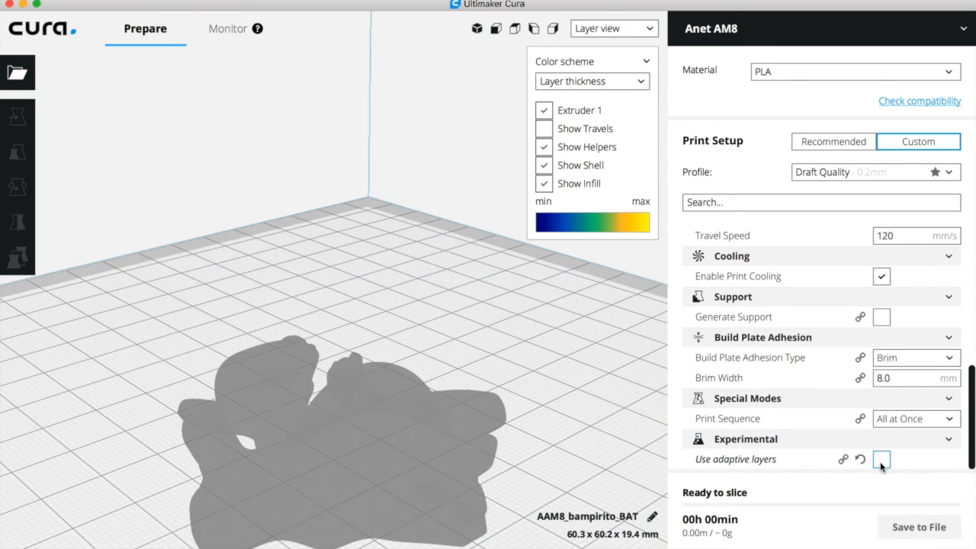
pyautogui.click(882, 461)
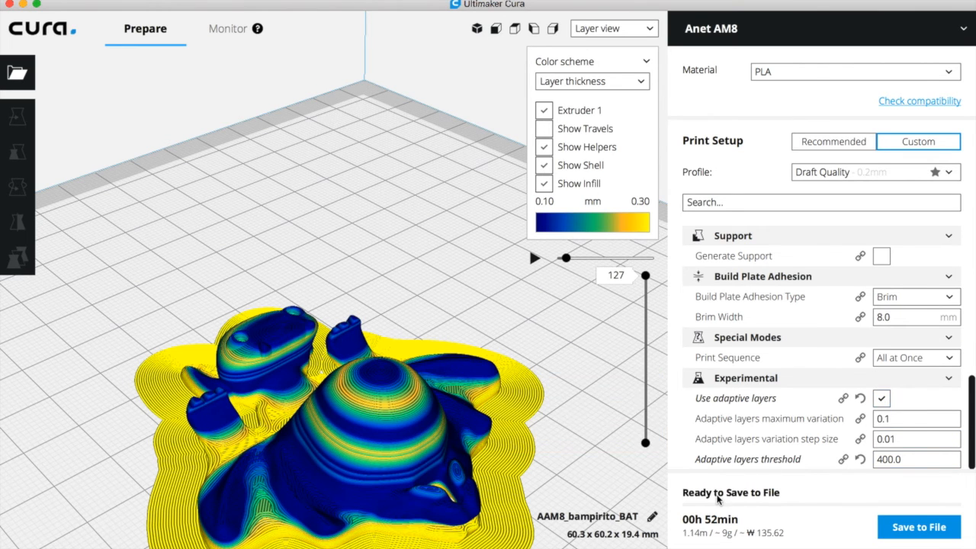
# Step: Check the bat's estimated print time and examine the layer thickness colours on its round belly and flatter parts
pyautogui.moveTo(713, 511)
pyautogui.moveTo(766, 426)
pyautogui.moveTo(843, 398)
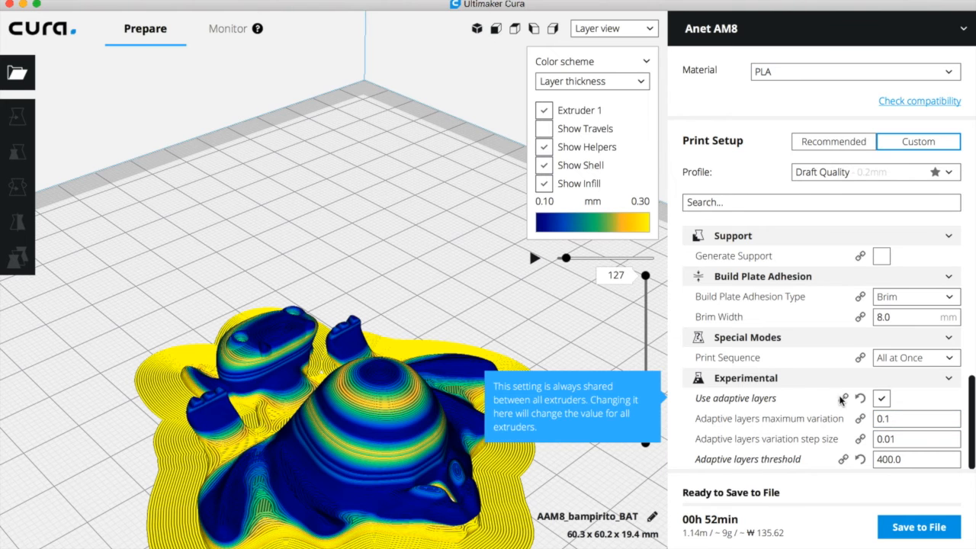
pyautogui.scroll(1, 284, 352)
pyautogui.scroll(2, 284, 356)
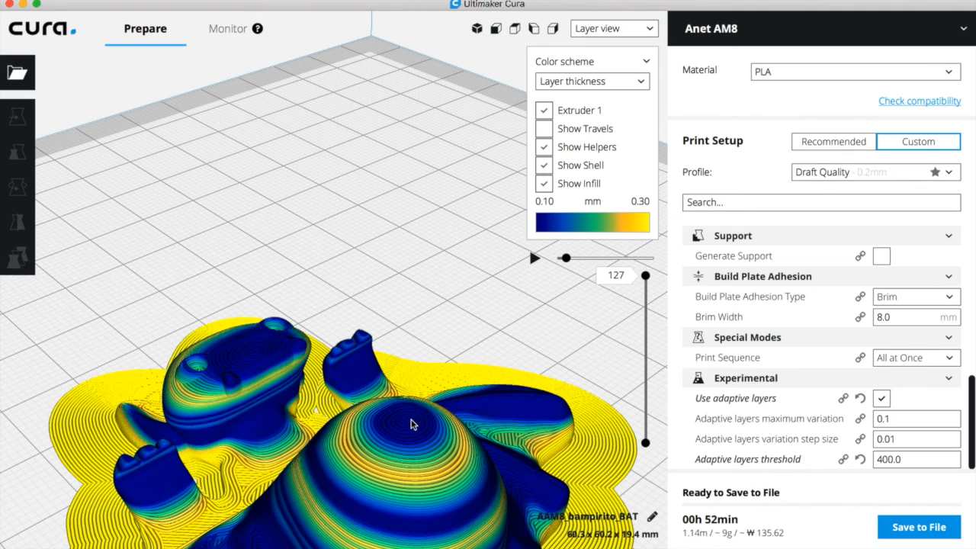
pyautogui.scroll(-5, 412, 425)
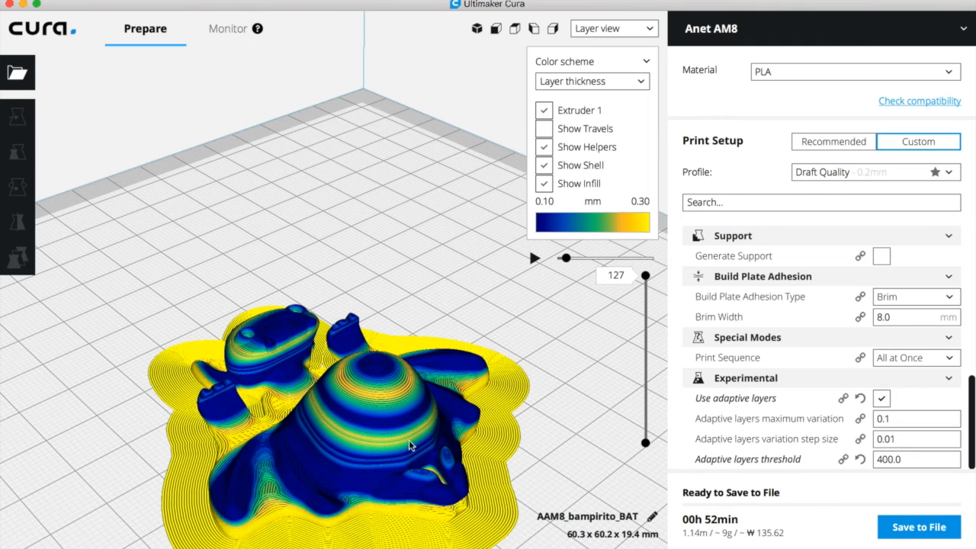
pyautogui.scroll(3, 410, 435)
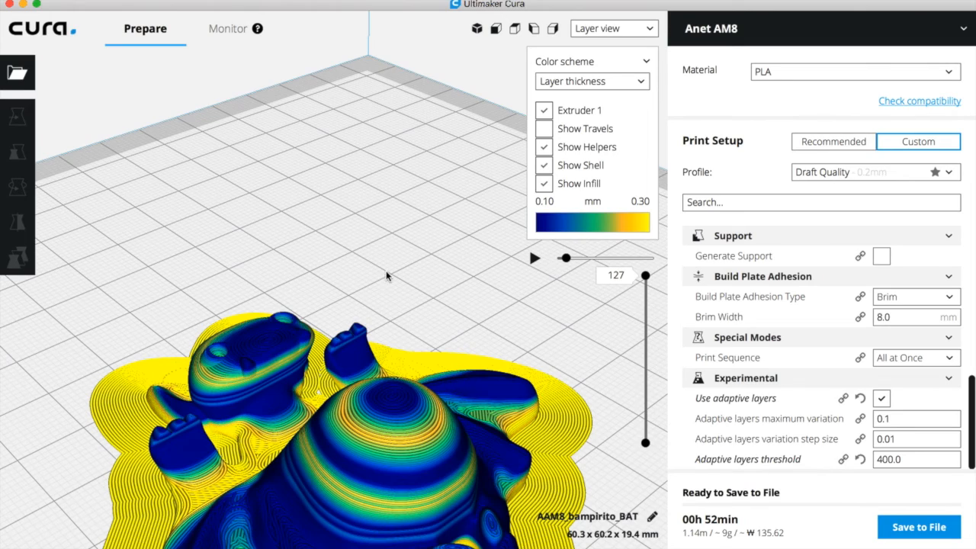
pyautogui.scroll(-5, 390, 281)
pyautogui.moveTo(489, 445); pyautogui.dragTo(541, 439, button='right')
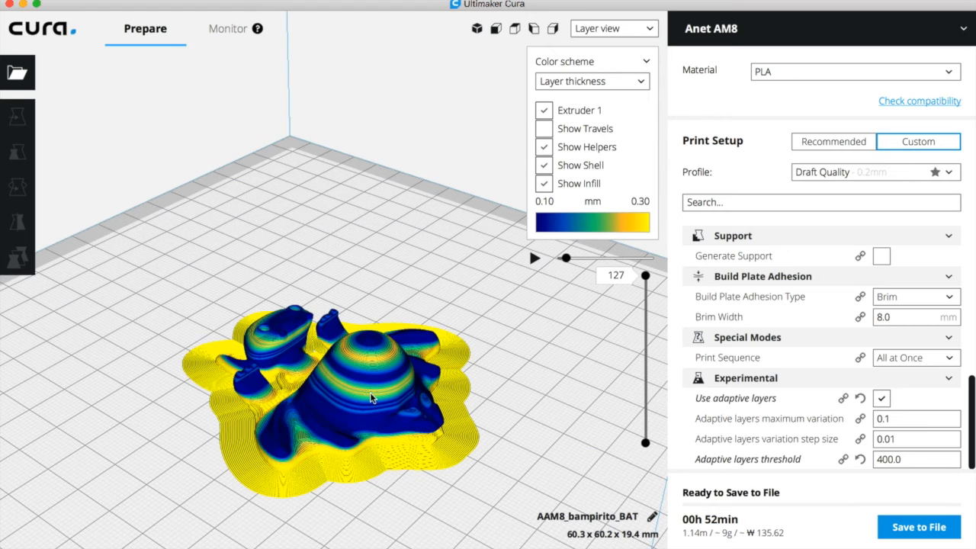
# Step: Switch to the Keynote presentation and view the photos of the printed bat on slides 134 to 136
pyautogui.press('super+Tab')
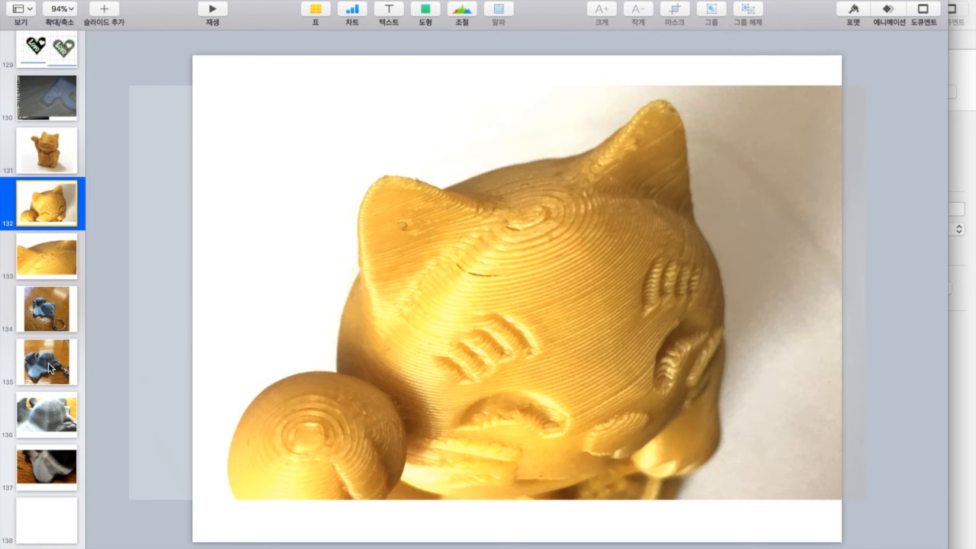
pyautogui.click(48, 320)
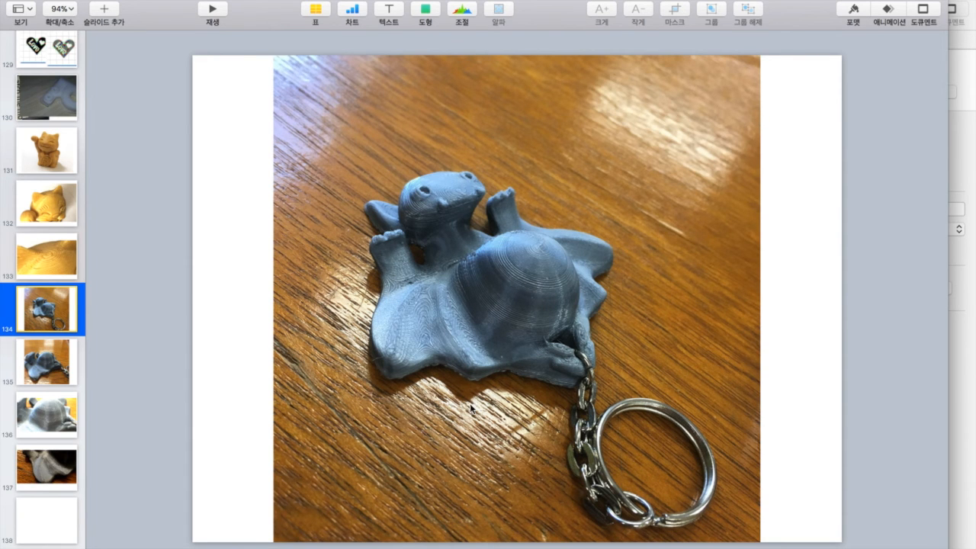
pyautogui.click(55, 368)
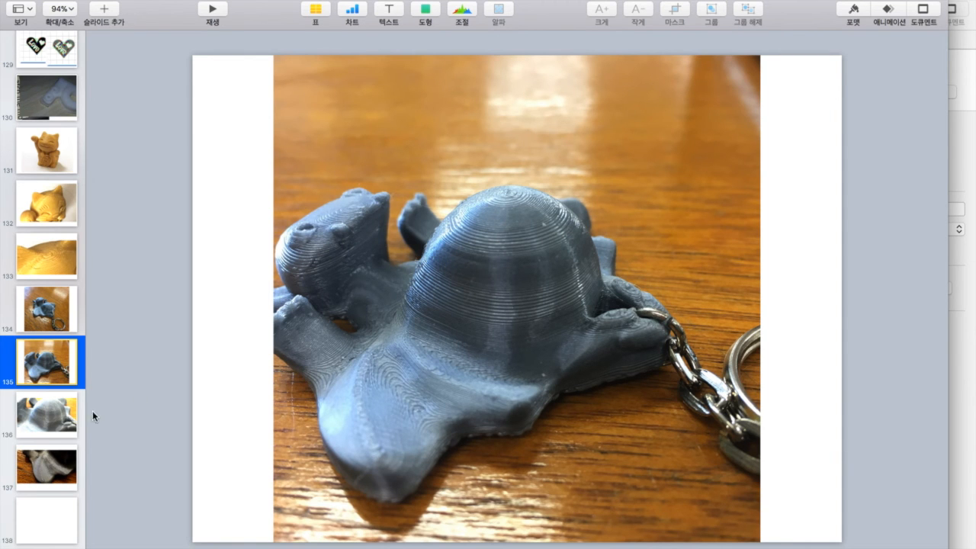
pyautogui.click(43, 415)
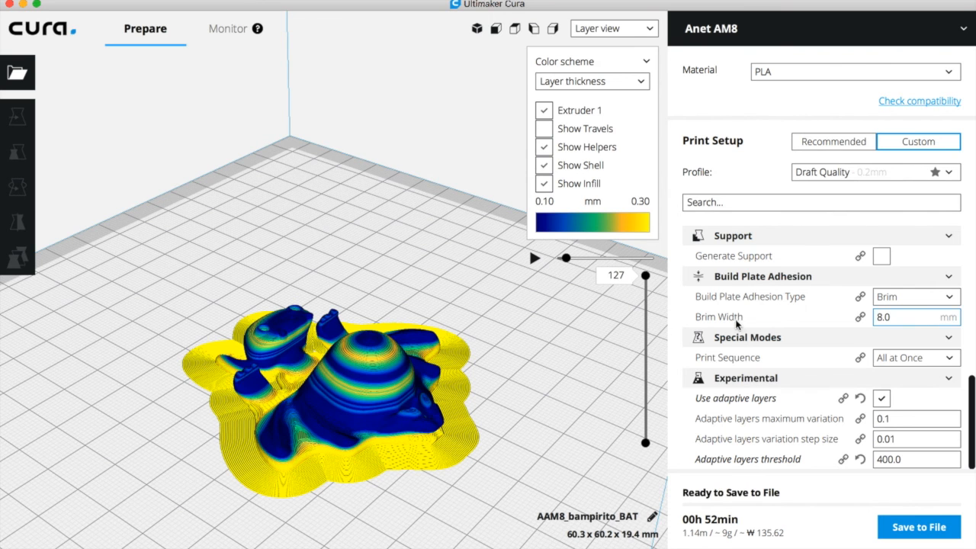
# Step: In Cura, compare Layer Height with Adaptive layers maximum variation and read the Top/Bottom Thickness description
pyautogui.scroll(10, 736, 321)
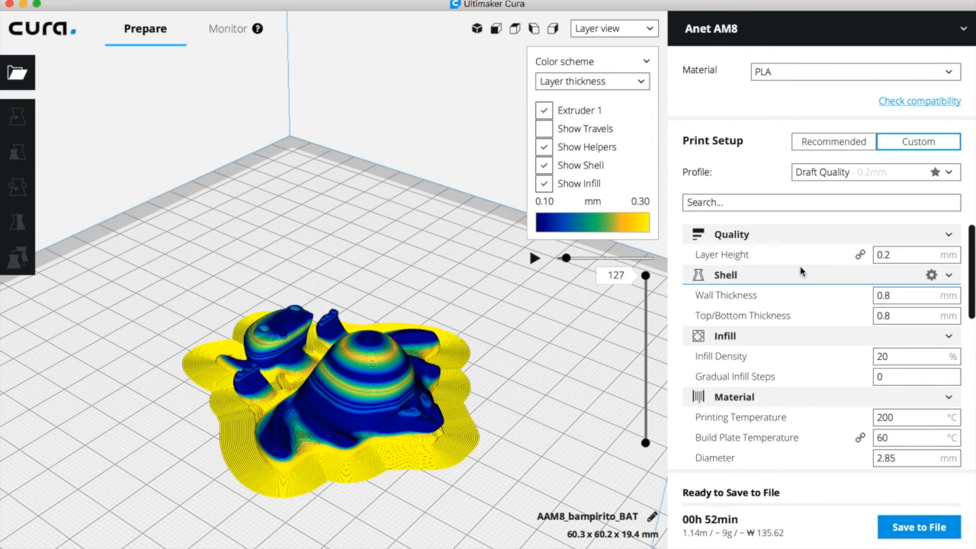
pyautogui.scroll(-10, 806, 261)
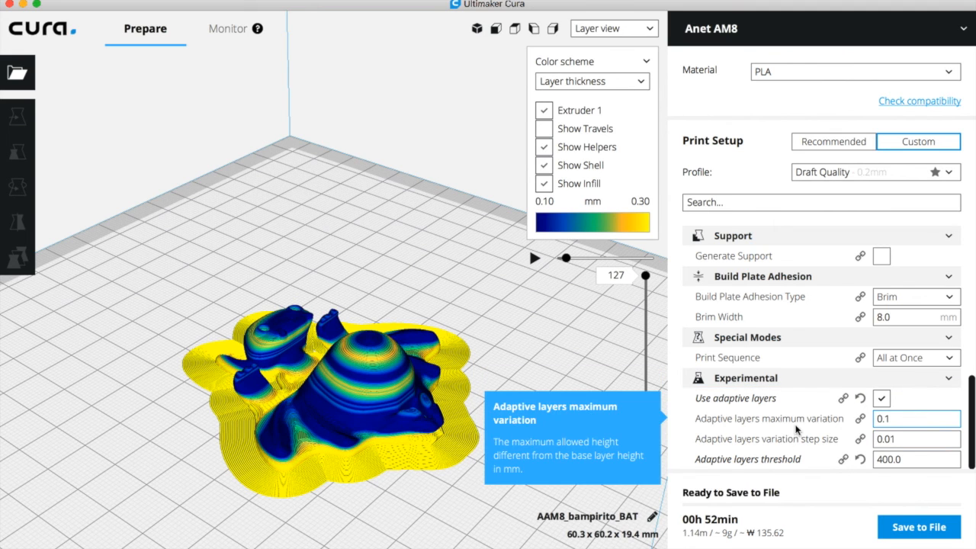
pyautogui.moveTo(788, 417)
pyautogui.scroll(10, 788, 422)
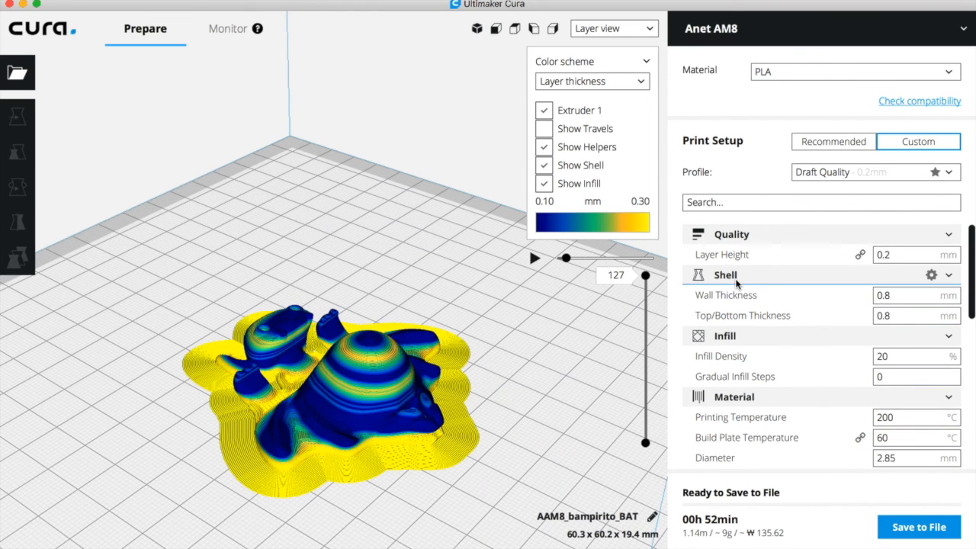
pyautogui.moveTo(742, 315)
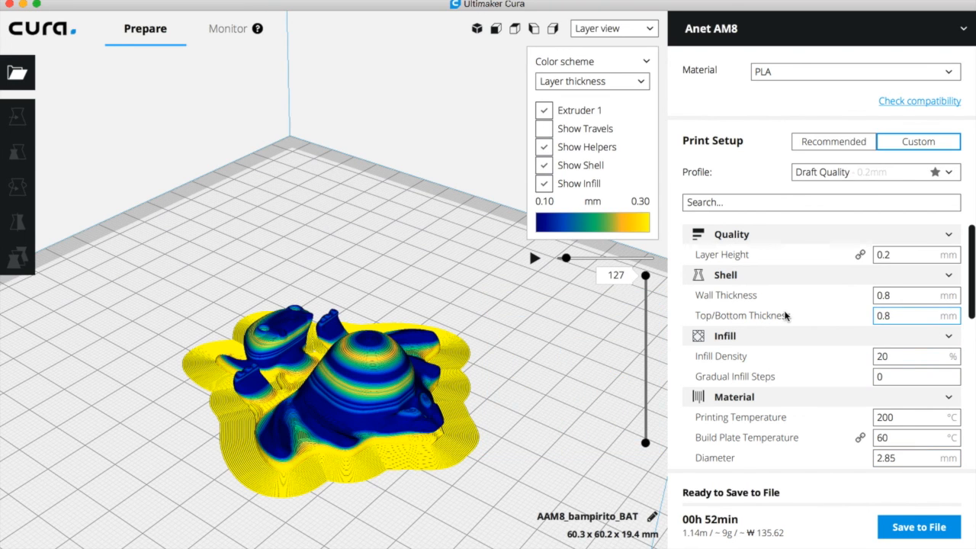
pyautogui.moveTo(786, 316)
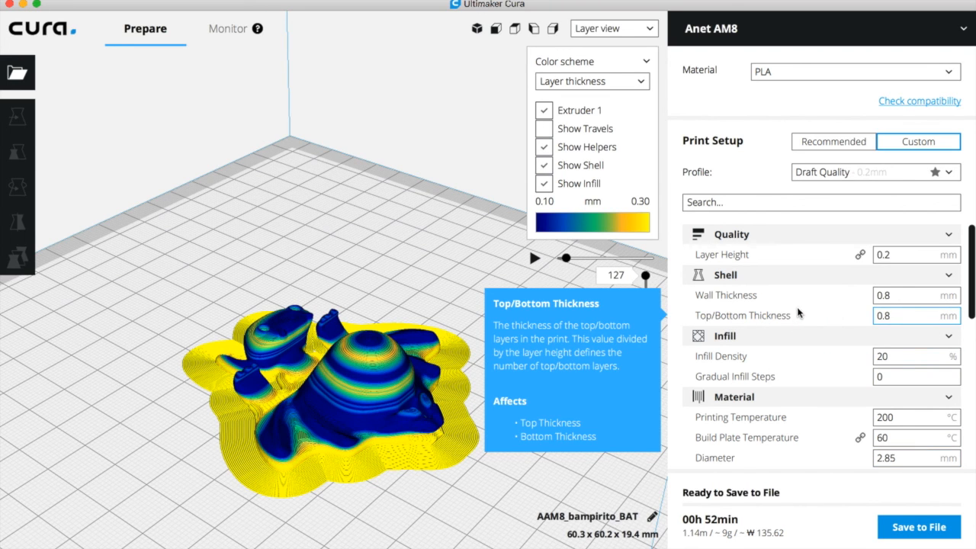